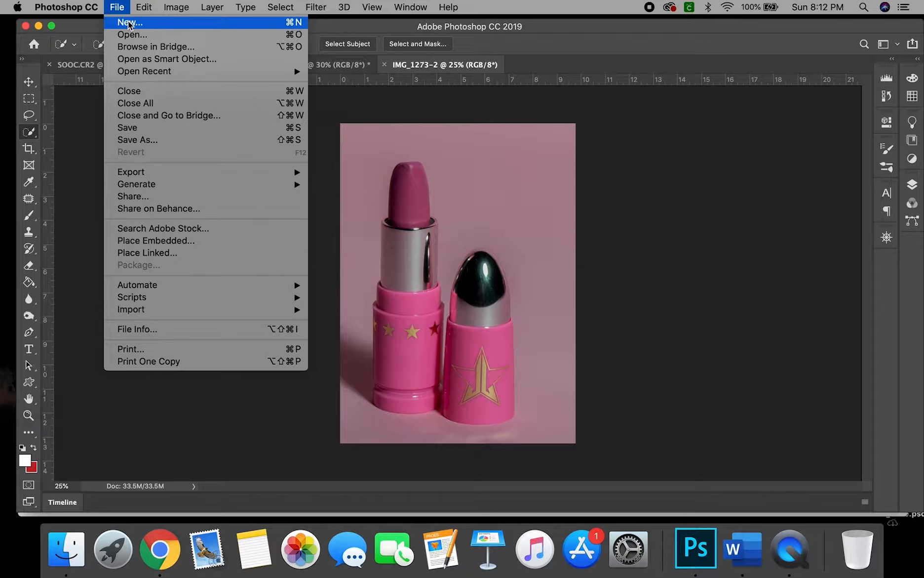
# Create a new 11 x 8.5 inch landscape document at 300 pixels/inch in 8-bit RGB Color with a white background.
pyautogui.click(119, 7)
pyautogui.click(123, 9)
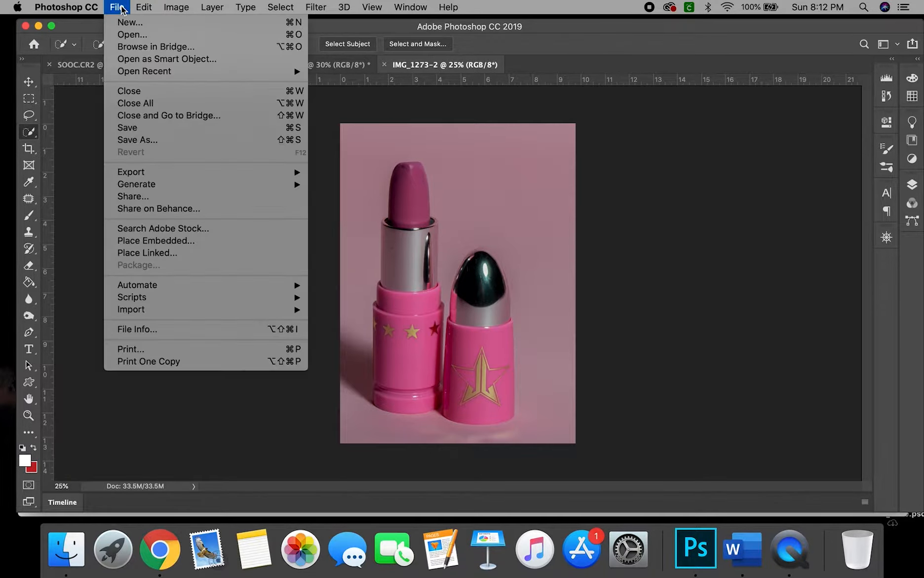
pyautogui.click(128, 23)
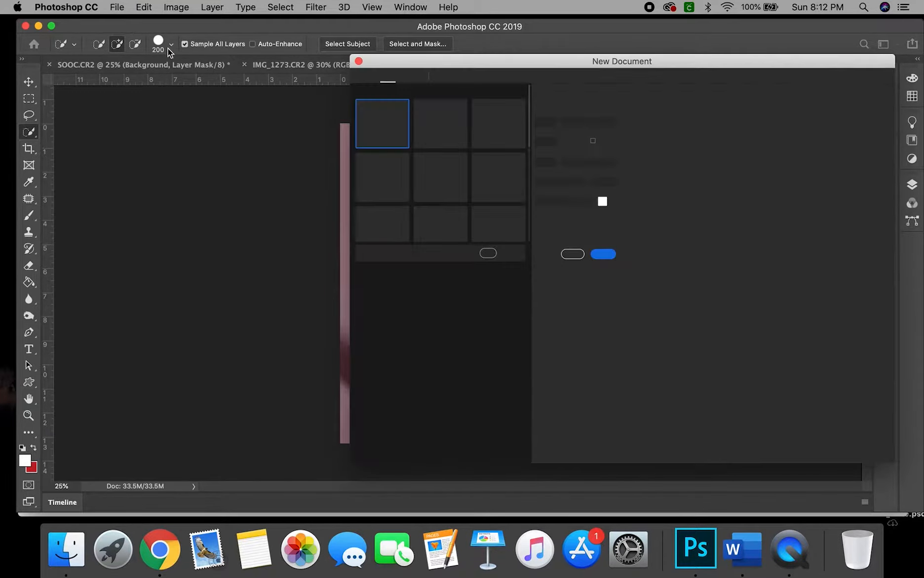
pyautogui.moveTo(522, 59); pyautogui.dragTo(317, 70)
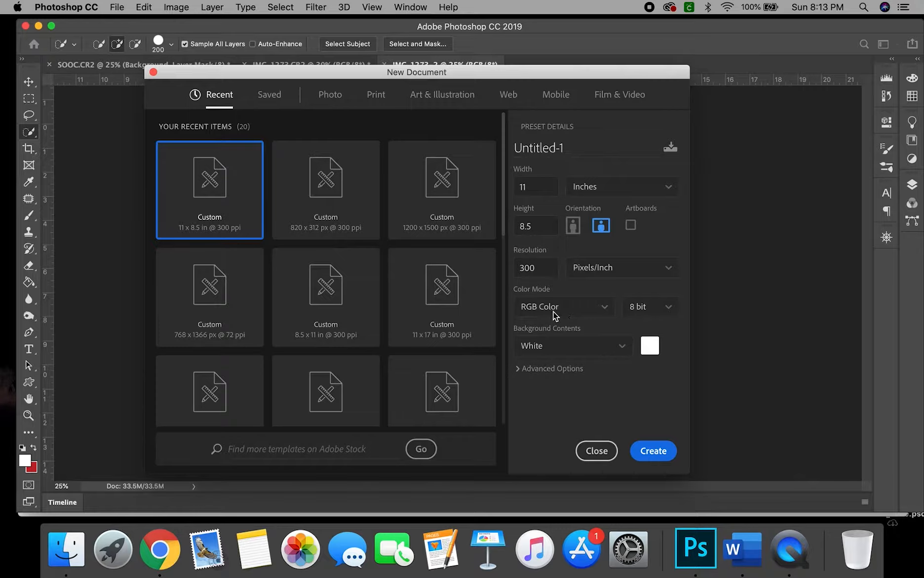
pyautogui.click(663, 451)
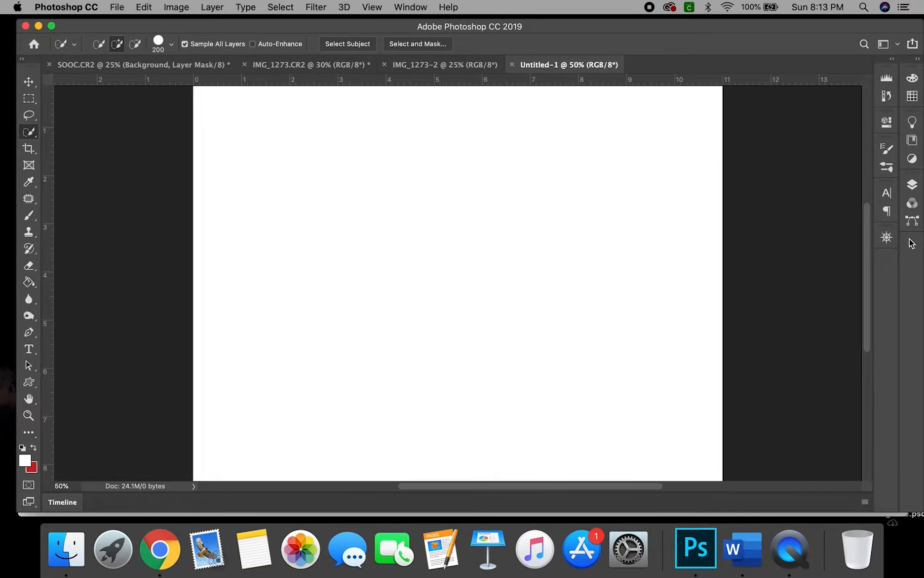
# Zoom out to 33.33% to fit the whole canvas in view and check the Rulers setting.
pyautogui.click(883, 237)
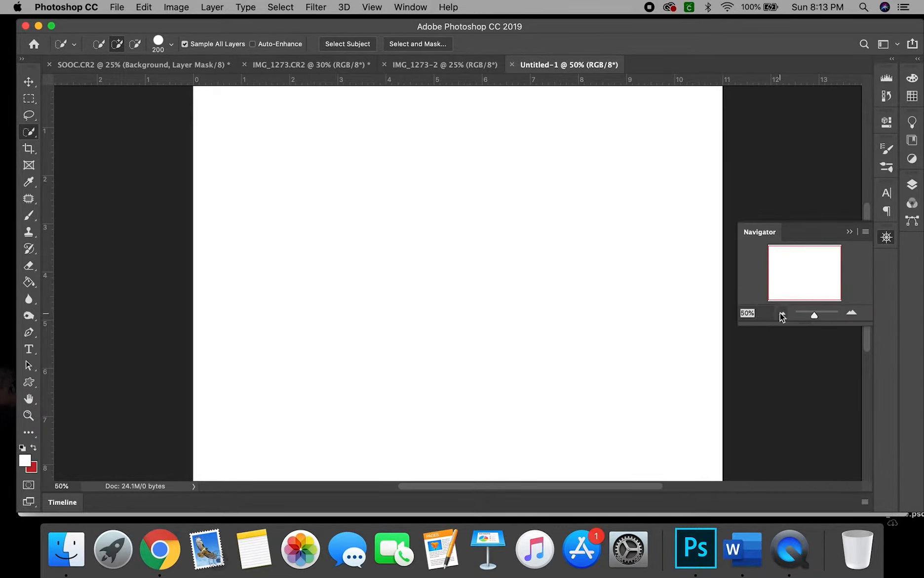
pyautogui.click(781, 313)
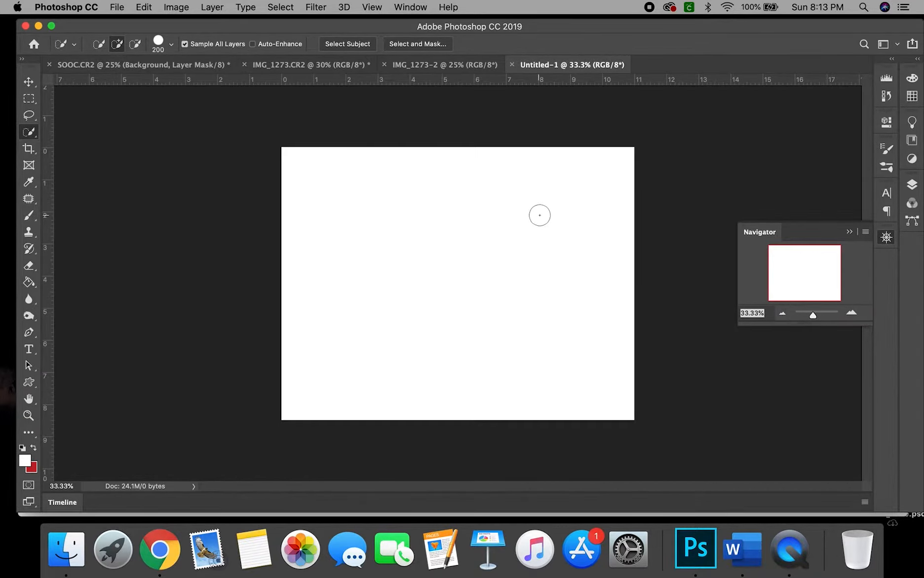
pyautogui.click(404, 8)
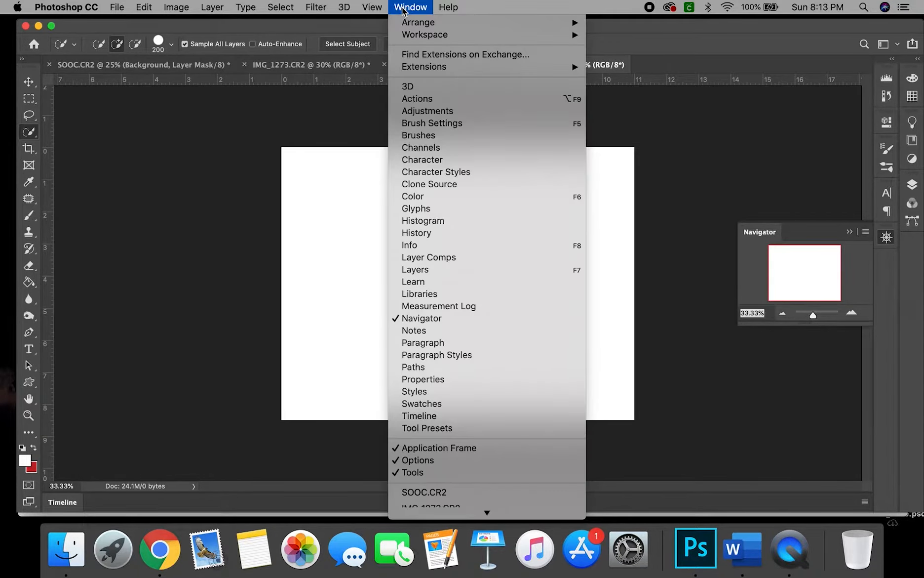
pyautogui.moveTo(368, 10)
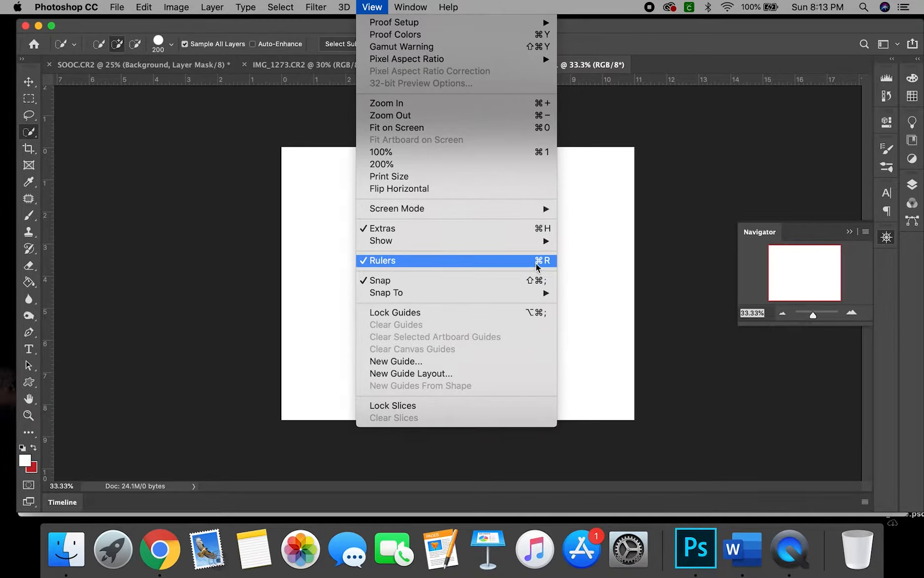
pyautogui.click(218, 225)
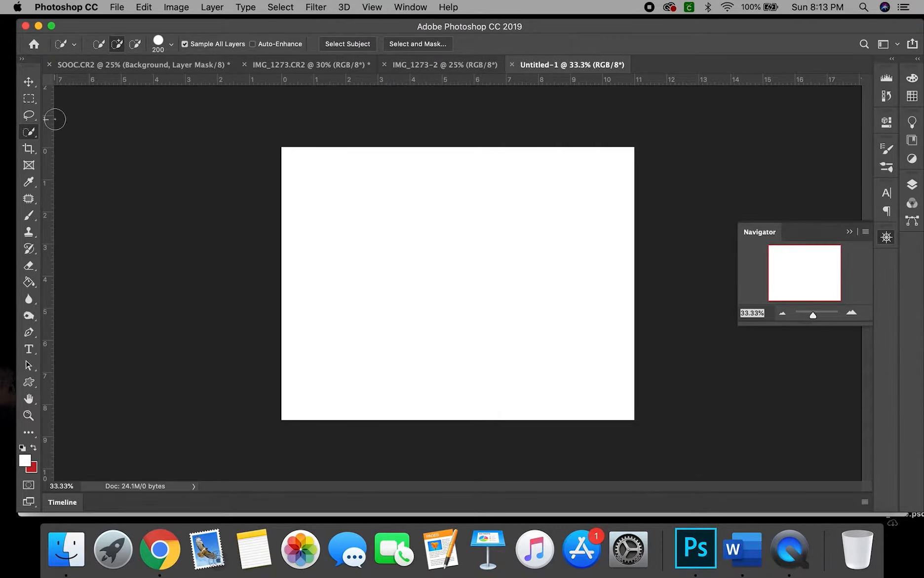
# Convert the background to a normal layer and align it exactly with the canvas edges.
pyautogui.moveTo(46, 119)
pyautogui.mouseDown()
pyautogui.moveTo(58, 130)
pyautogui.moveTo(73, 125)
pyautogui.moveTo(56, 124)
pyautogui.mouseUp()
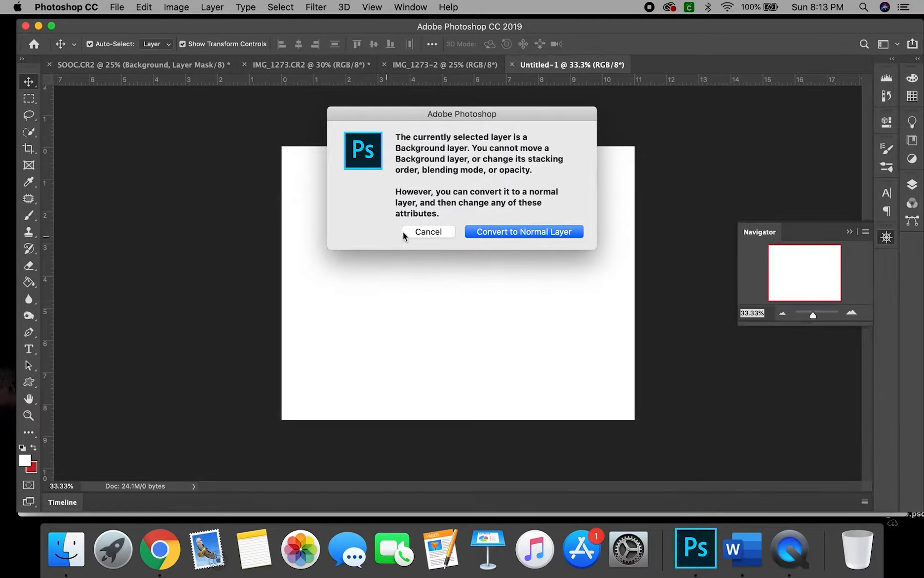
pyautogui.click(517, 229)
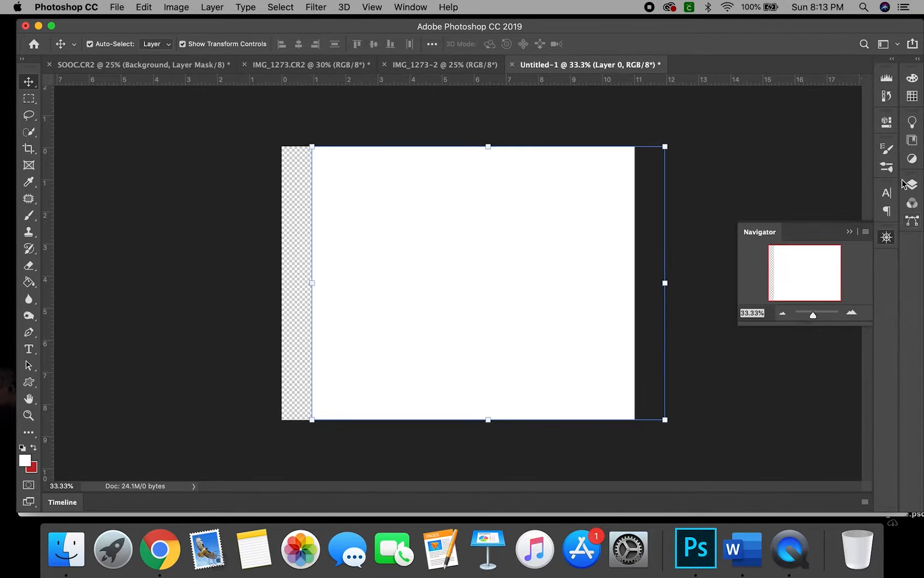
pyautogui.click(912, 185)
pyautogui.moveTo(581, 271); pyautogui.dragTo(553, 270)
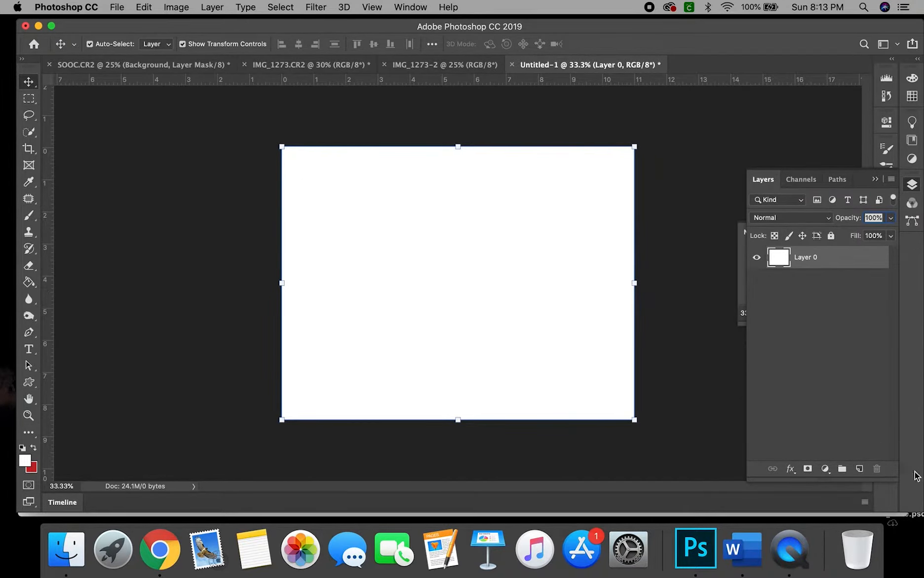
# Add an empty layer and position two vertical fold guides at about 3.4 and 7.4 inches.
pyautogui.click(864, 468)
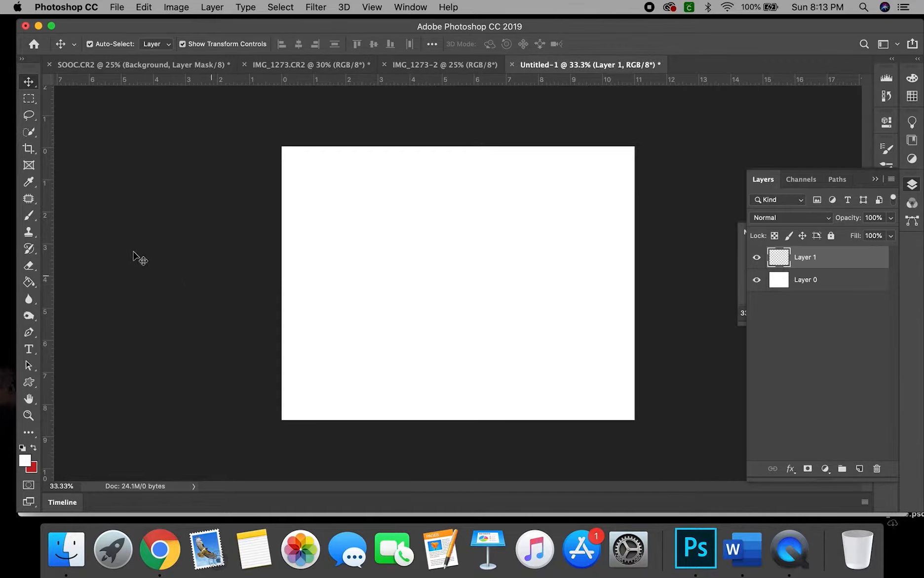
pyautogui.moveTo(53, 239); pyautogui.dragTo(399, 260)
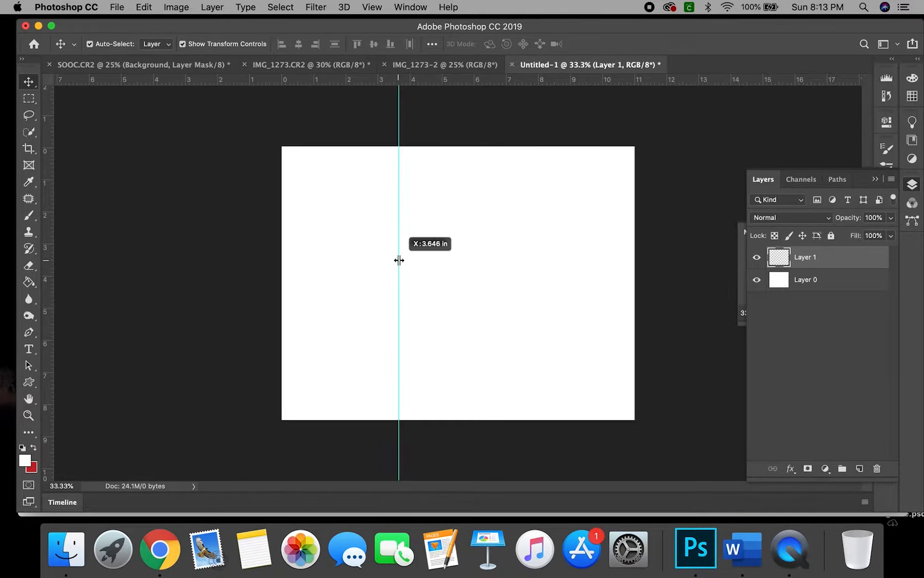
pyautogui.moveTo(54, 280); pyautogui.dragTo(516, 298)
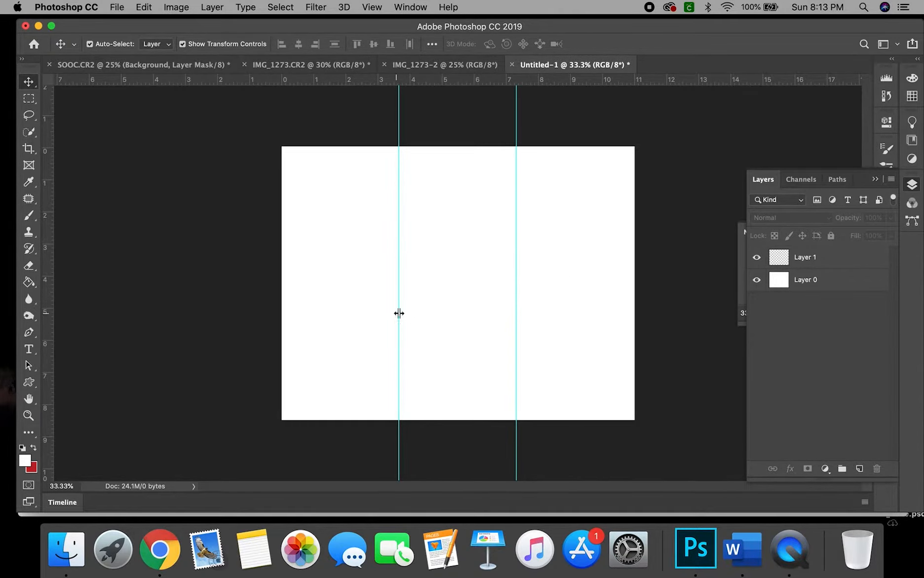
pyautogui.moveTo(399, 313); pyautogui.dragTo(390, 313)
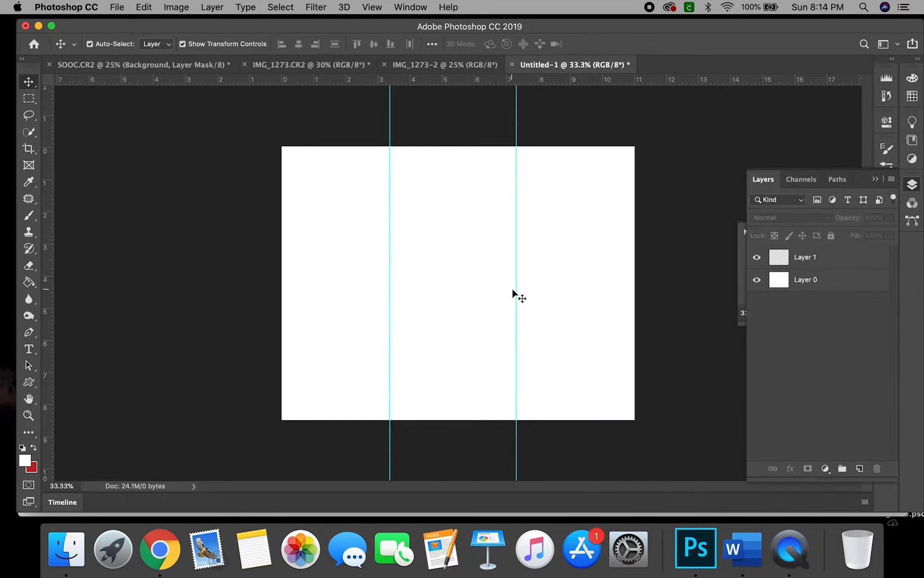
pyautogui.moveTo(517, 289); pyautogui.dragTo(519, 289)
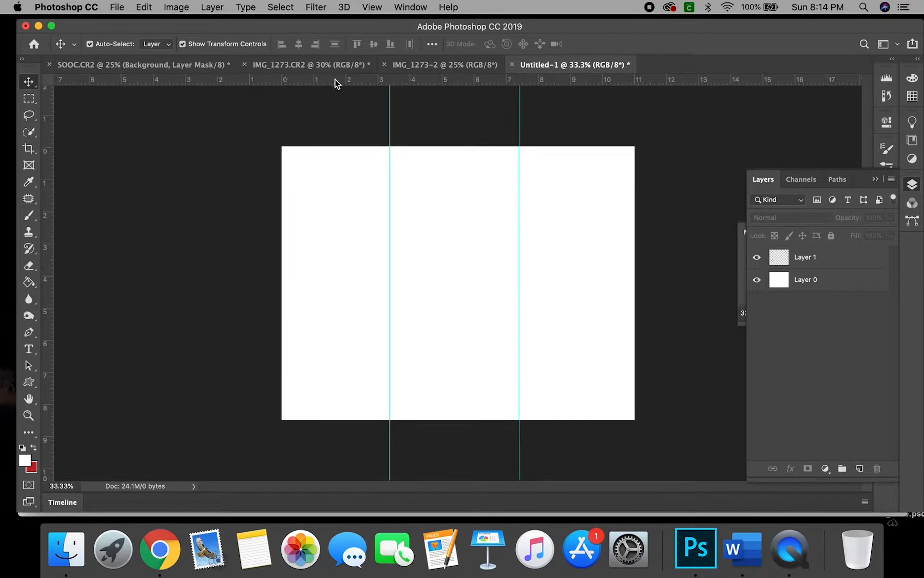
# Place margin guides about 0.25 inch inside all four edges of the canvas.
pyautogui.moveTo(337, 83); pyautogui.dragTo(338, 156)
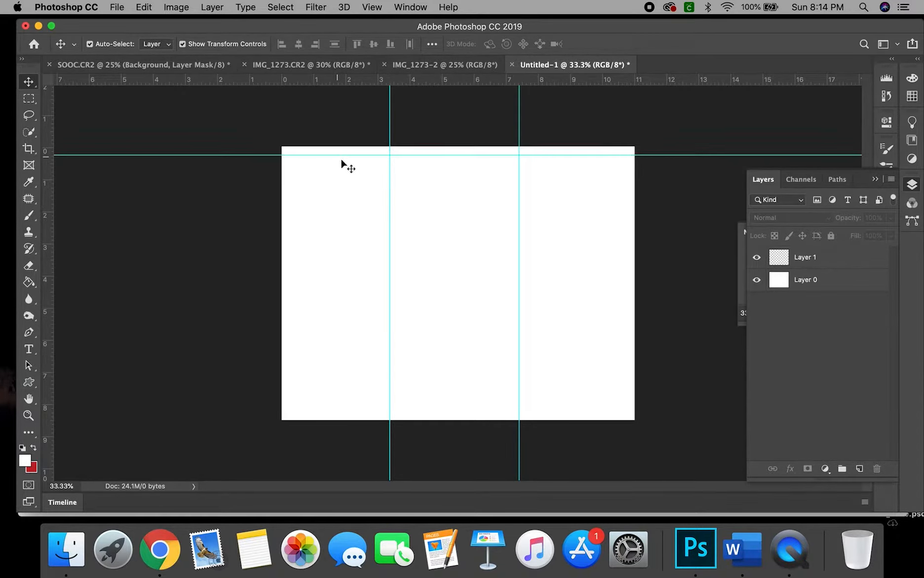
pyautogui.moveTo(65, 250); pyautogui.dragTo(244, 251)
pyautogui.moveTo(52, 257); pyautogui.dragTo(291, 256)
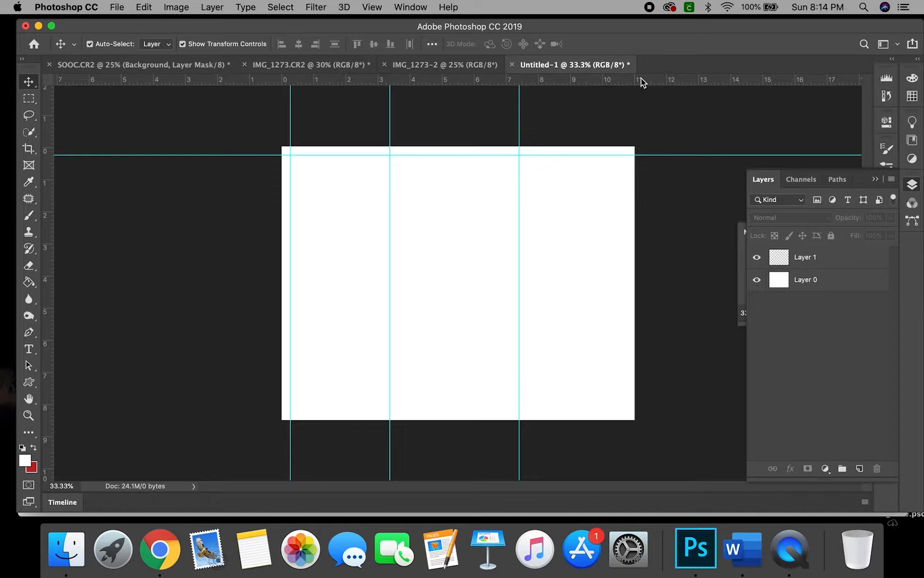
pyautogui.moveTo(494, 86); pyautogui.dragTo(506, 173)
pyautogui.click(872, 261)
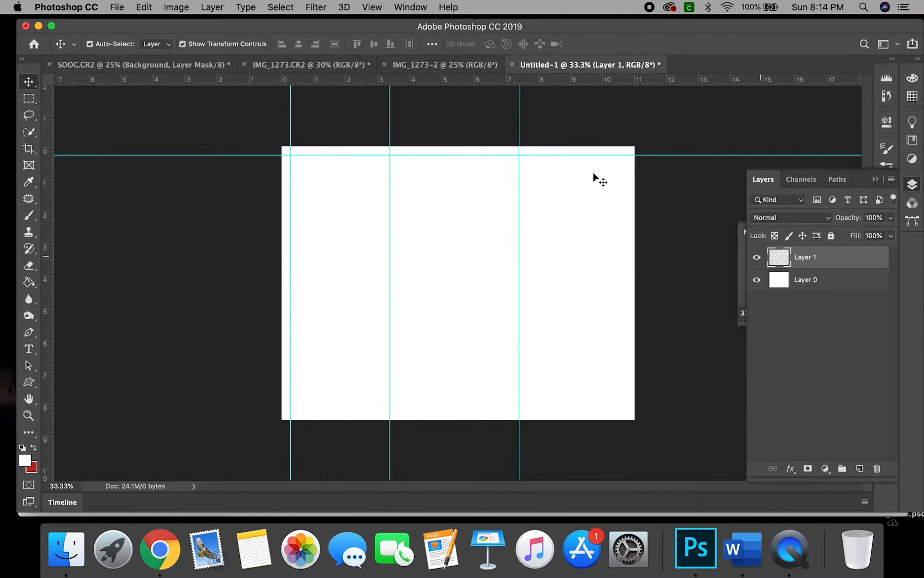
pyautogui.moveTo(468, 84); pyautogui.dragTo(460, 411)
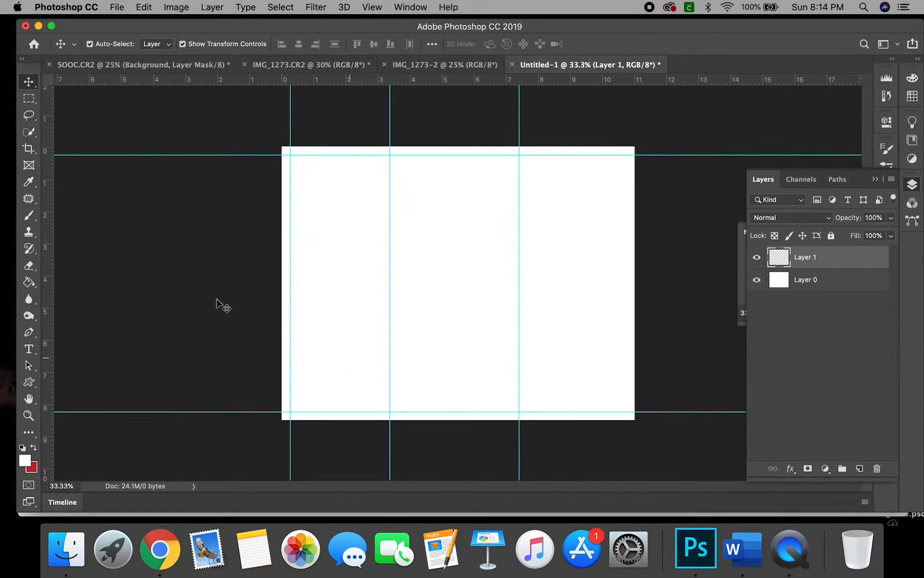
pyautogui.moveTo(50, 266); pyautogui.dragTo(626, 267)
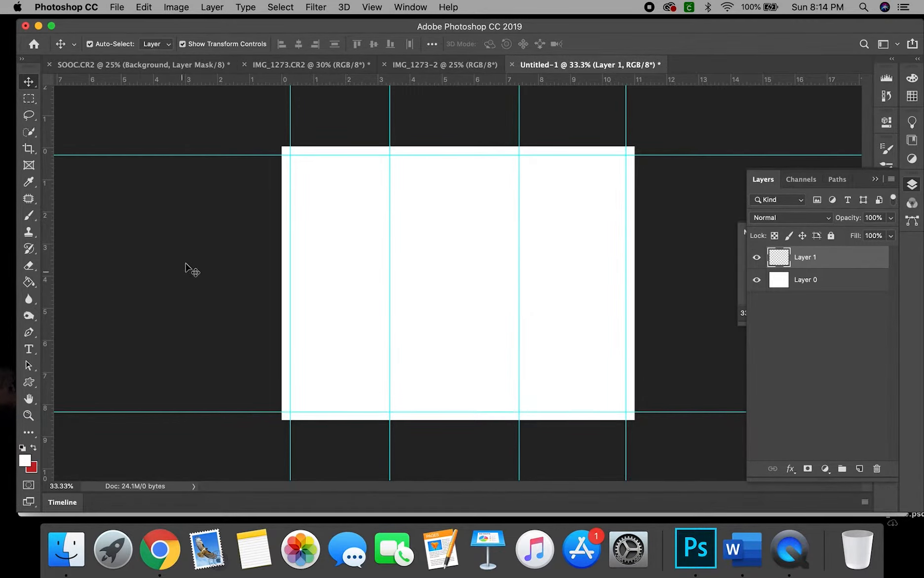
# Add a new layer and place color.jpeg from the Brochure Working folder as a linked image at its default size.
pyautogui.click(835, 421)
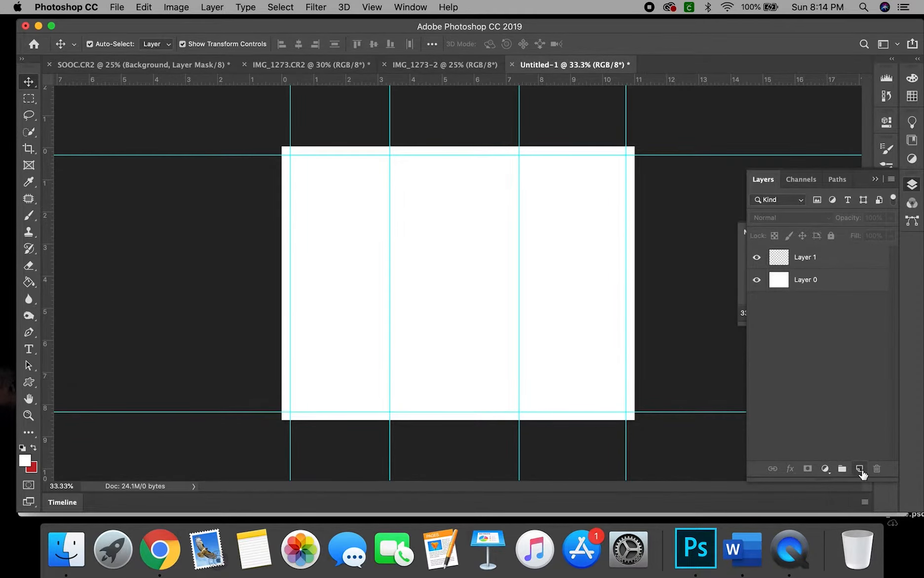
pyautogui.click(860, 469)
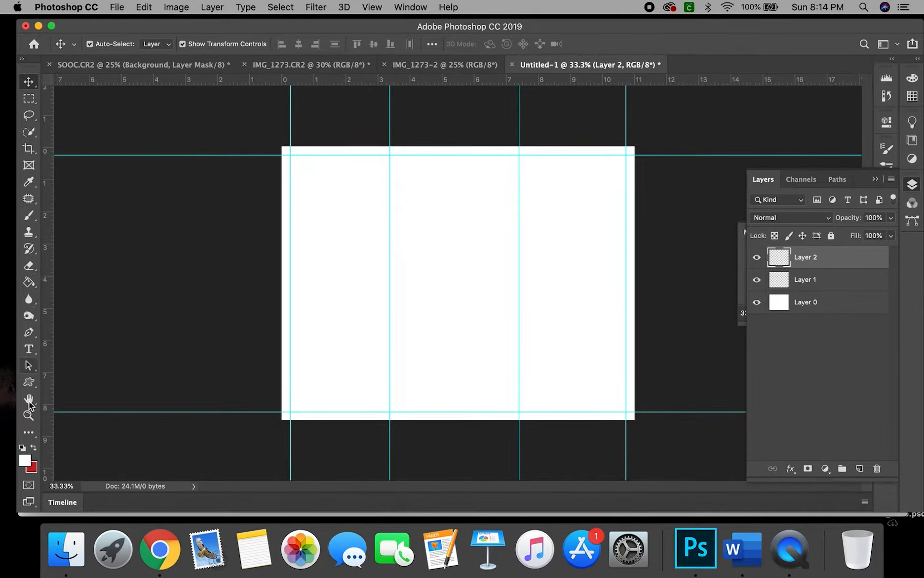
pyautogui.click(30, 284)
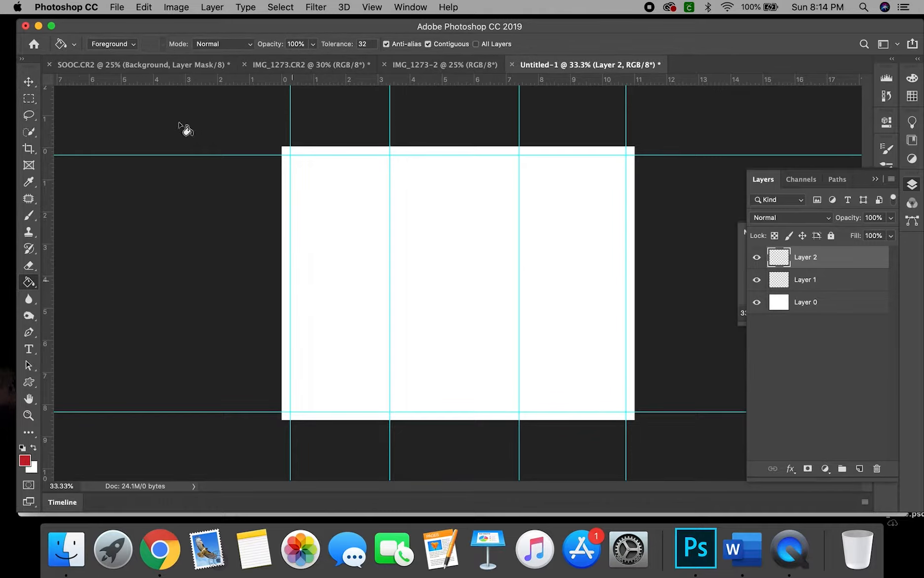
pyautogui.click(122, 8)
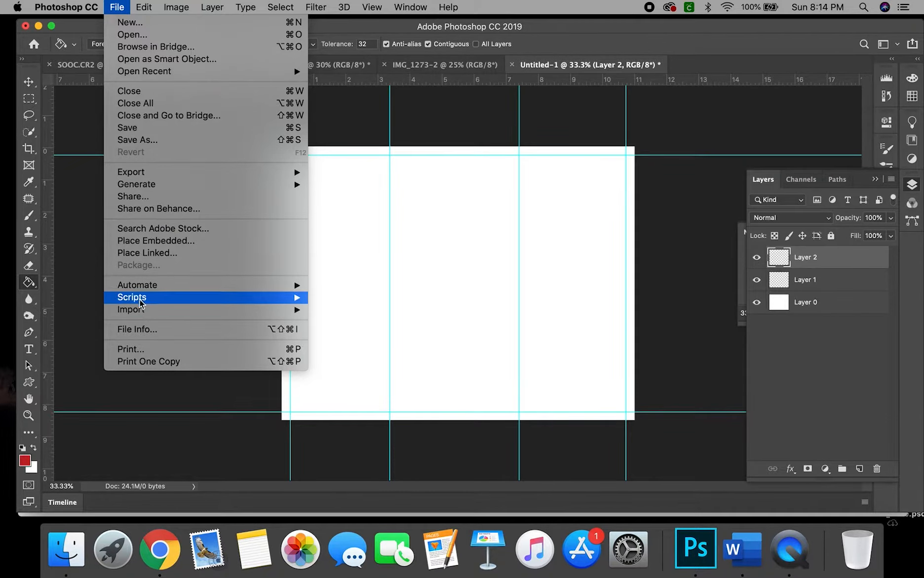
pyautogui.click(153, 253)
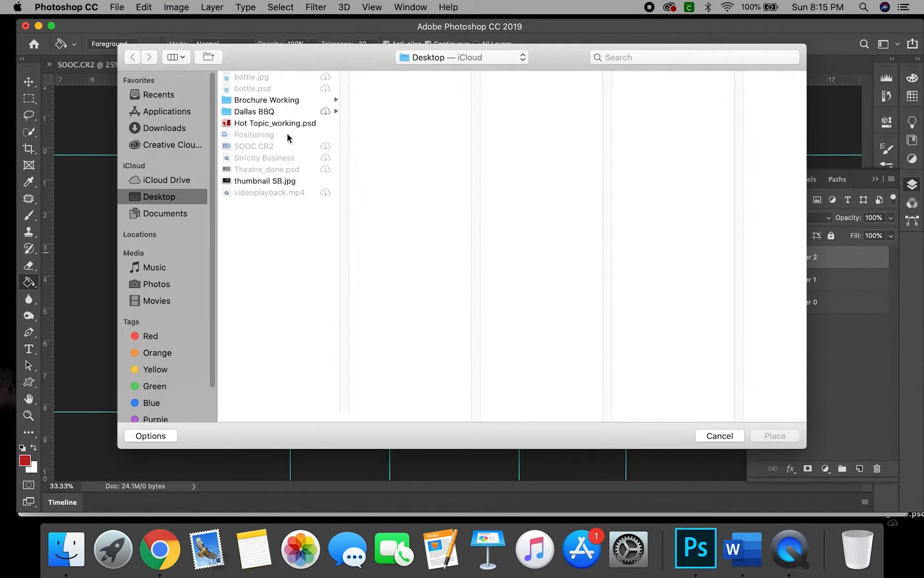
pyautogui.click(270, 124)
pyautogui.click(259, 100)
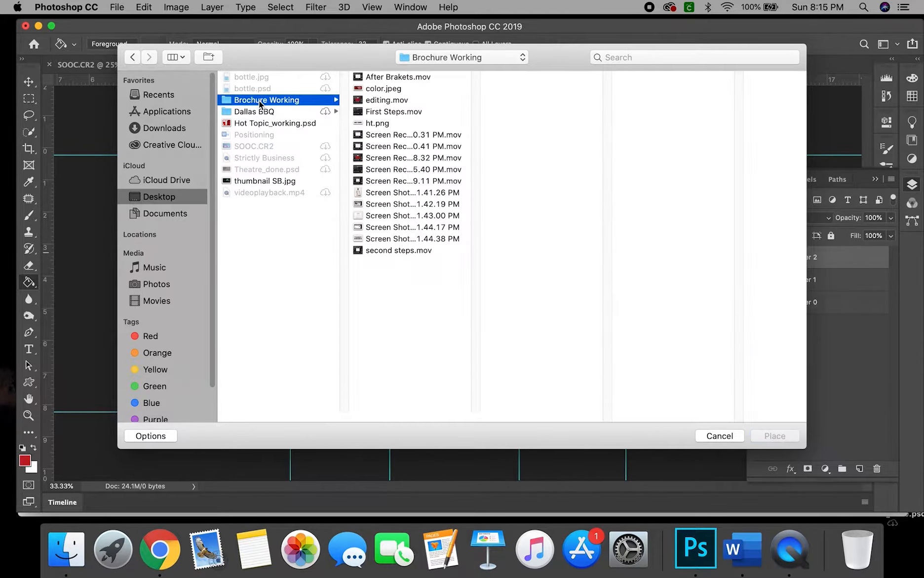
pyautogui.click(384, 89)
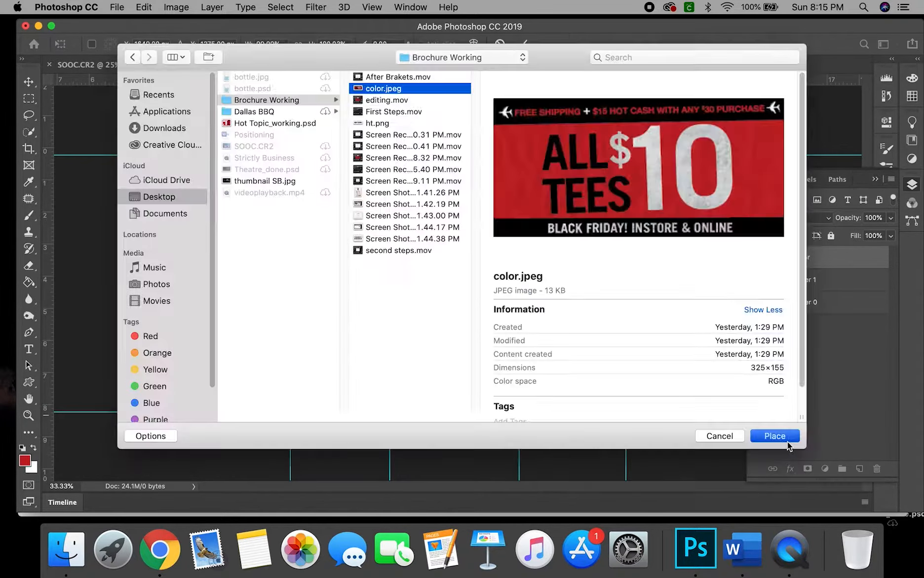
pyautogui.click(785, 437)
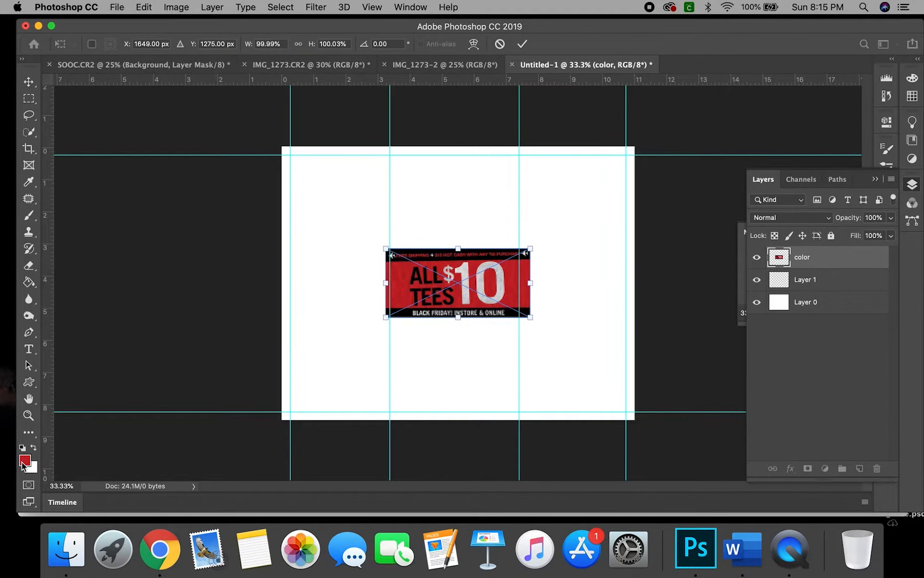
pyautogui.click(522, 44)
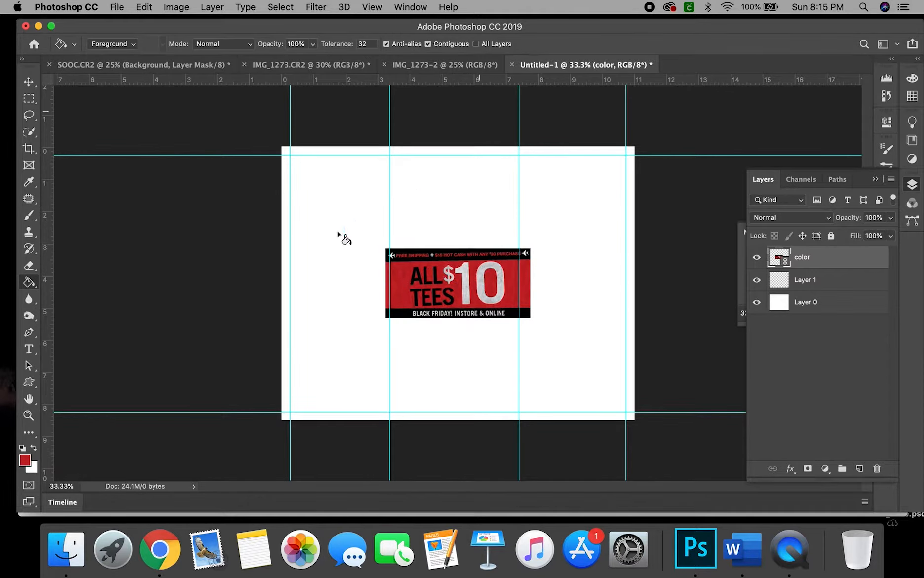
# Set the foreground color to the red sampled from the placed banner, #a4272b, and delete the color layer.
pyautogui.click(26, 461)
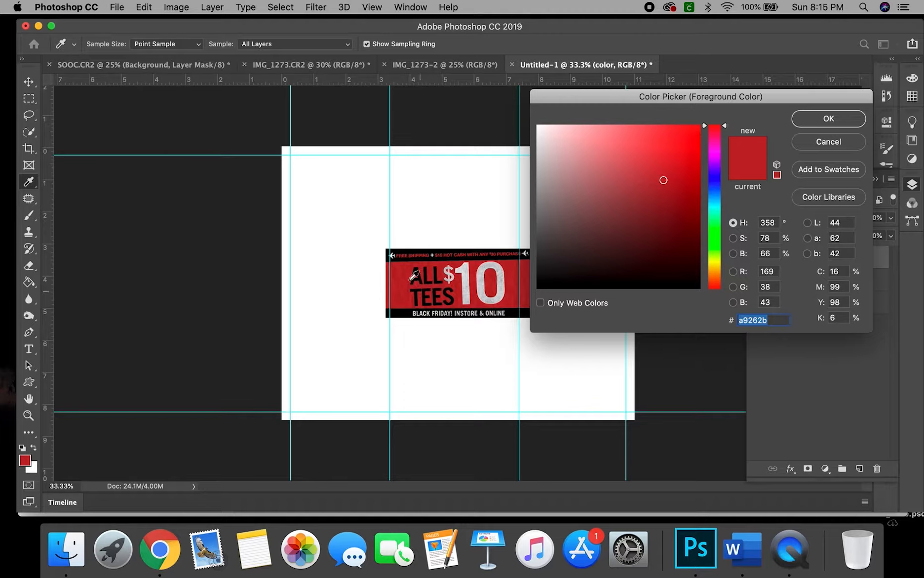
pyautogui.click(400, 278)
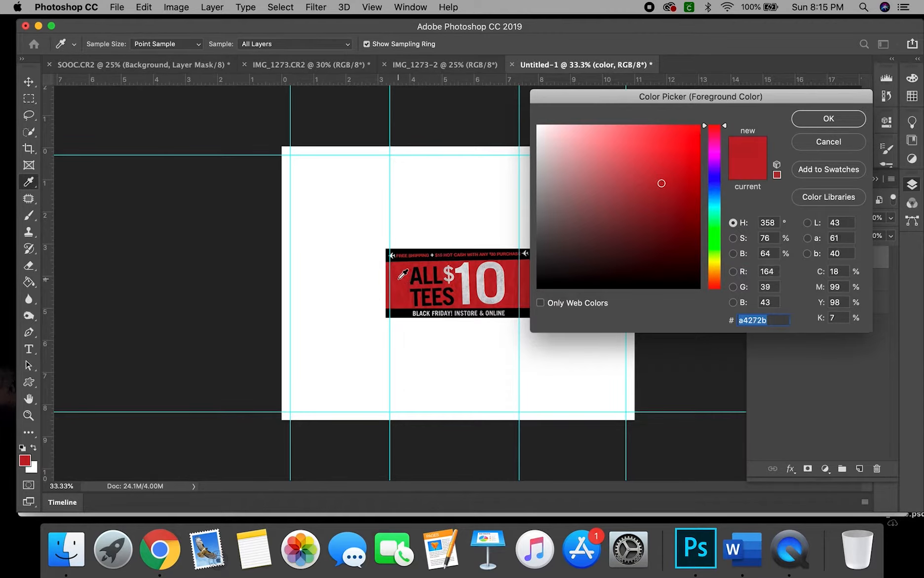
pyautogui.click(829, 119)
pyautogui.press('g')
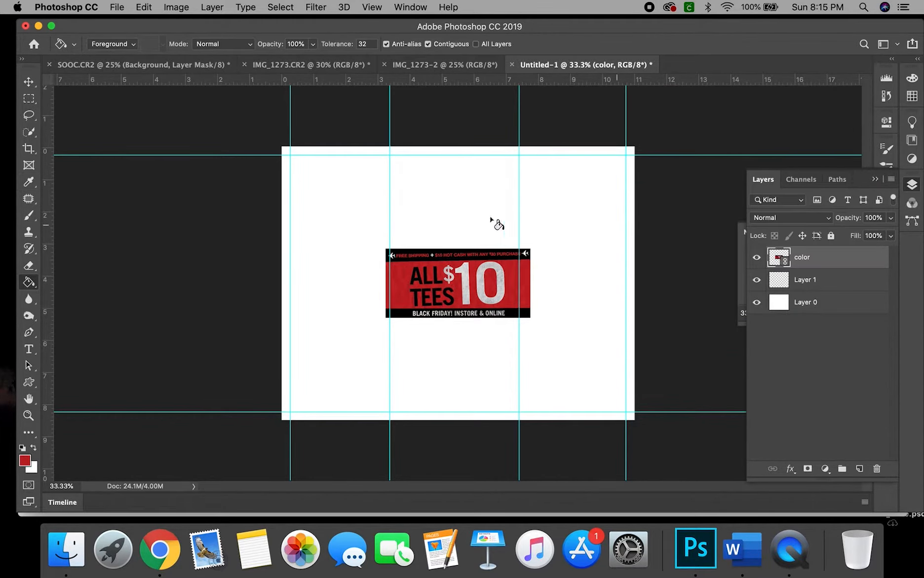
pyautogui.moveTo(814, 257)
pyautogui.mouseDown()
pyautogui.moveTo(874, 338)
pyautogui.moveTo(876, 468)
pyautogui.mouseUp()
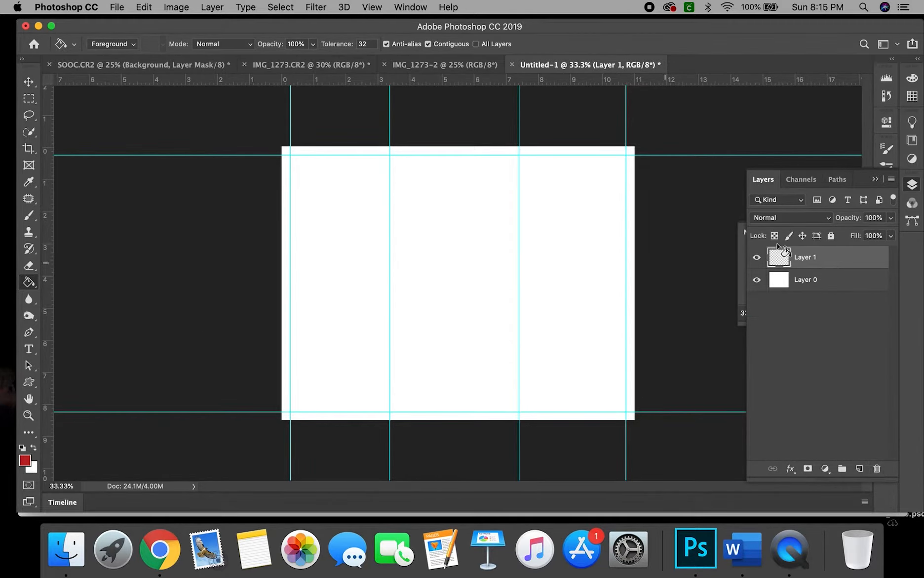
# Fill the empty layer with the red foreground color and move the first fold guide to about 3.5 inches.
pyautogui.click(417, 232)
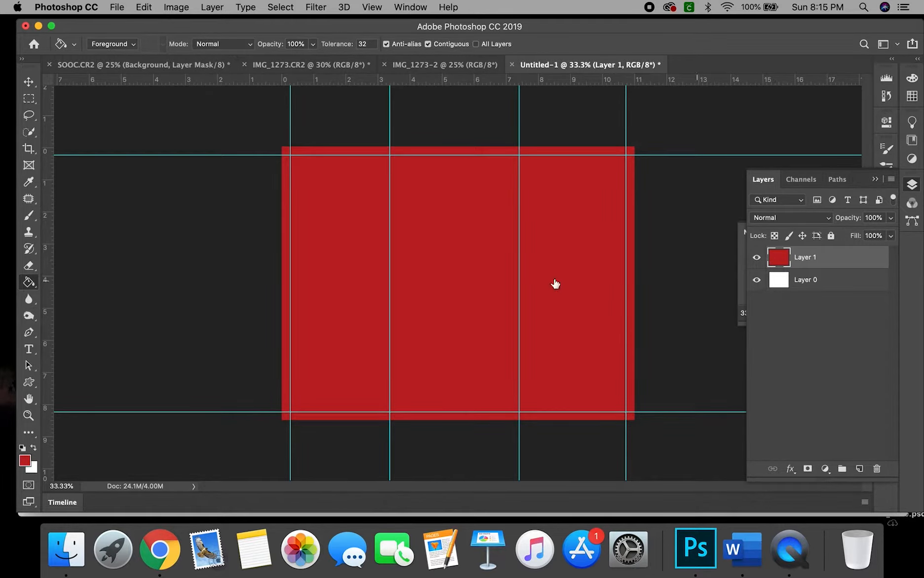
pyautogui.click(28, 79)
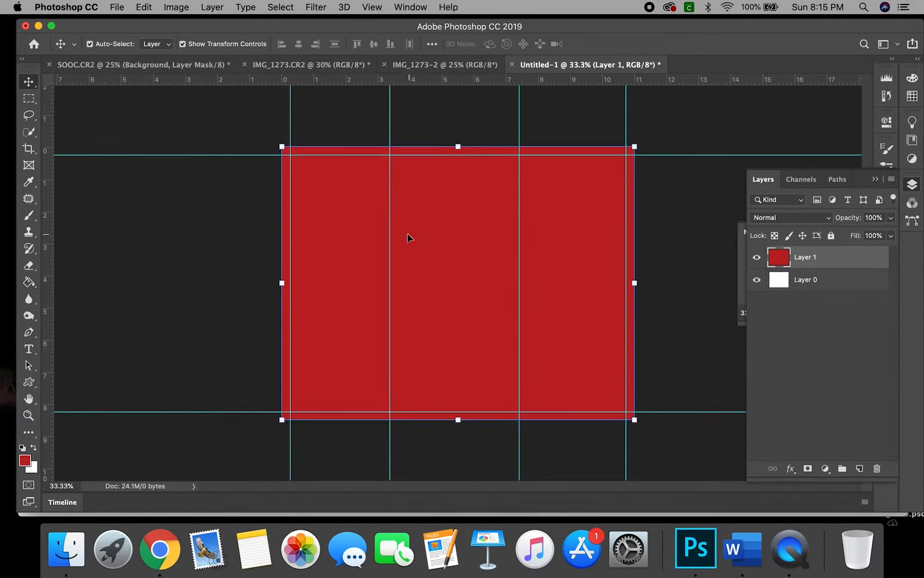
pyautogui.moveTo(392, 237); pyautogui.dragTo(397, 238)
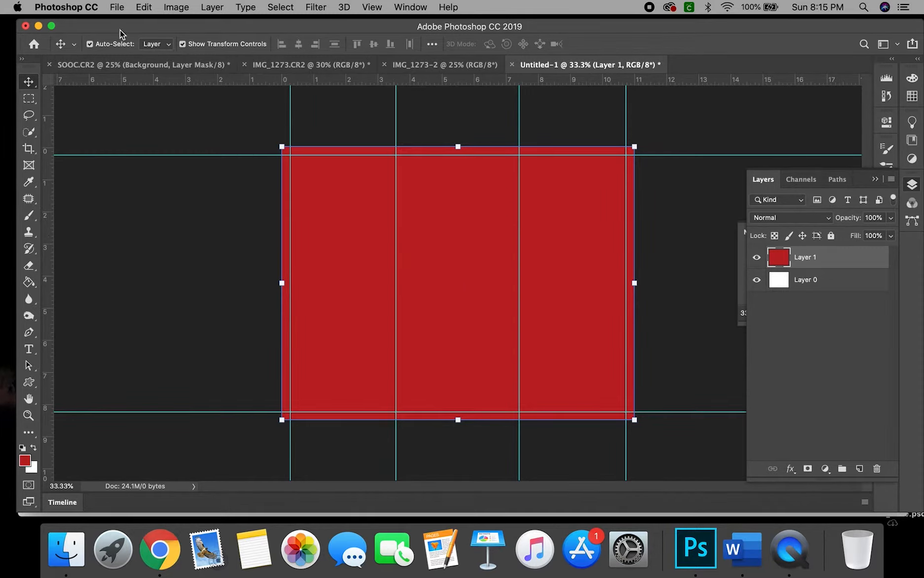
# Place ht.png from the Brochure Working folder as a linked image on a new layer and convert it to a smart object.
pyautogui.click(860, 468)
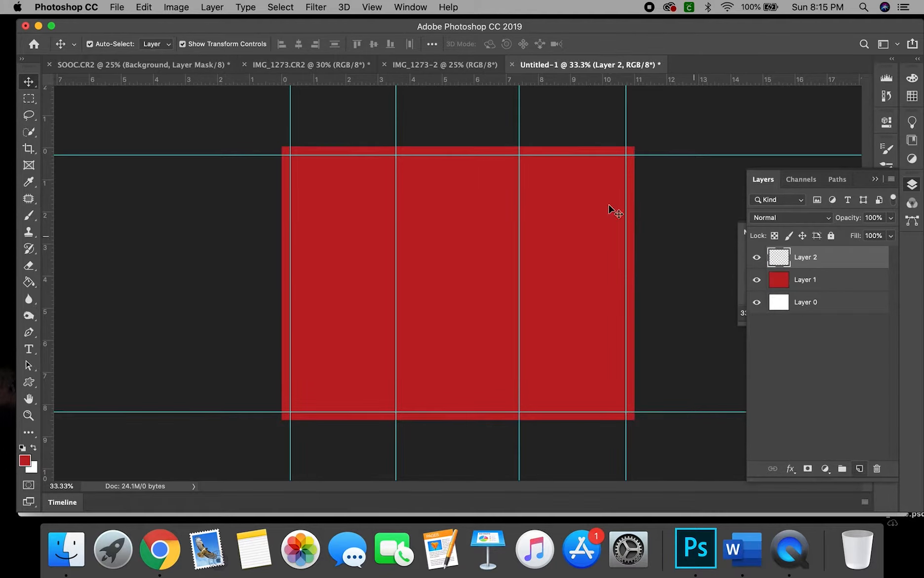
pyautogui.click(117, 7)
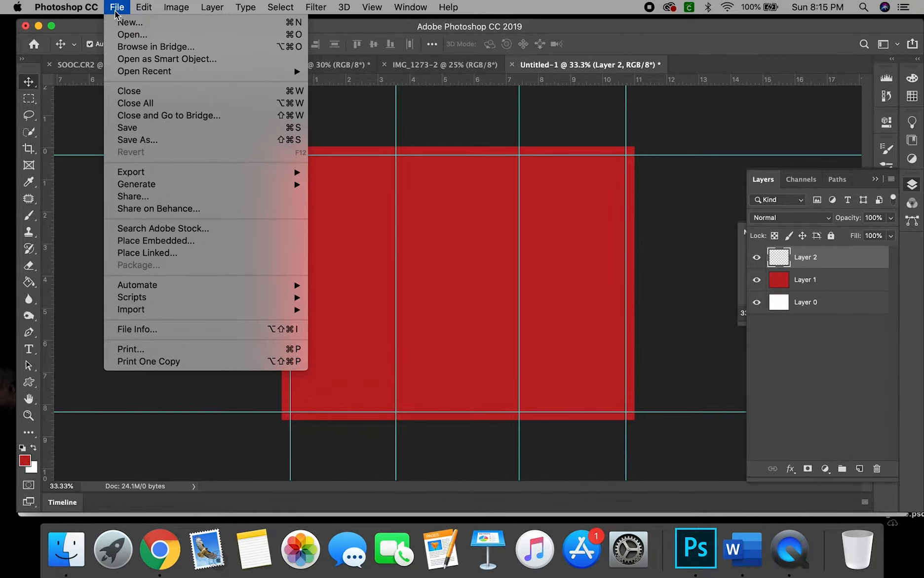
pyautogui.click(171, 254)
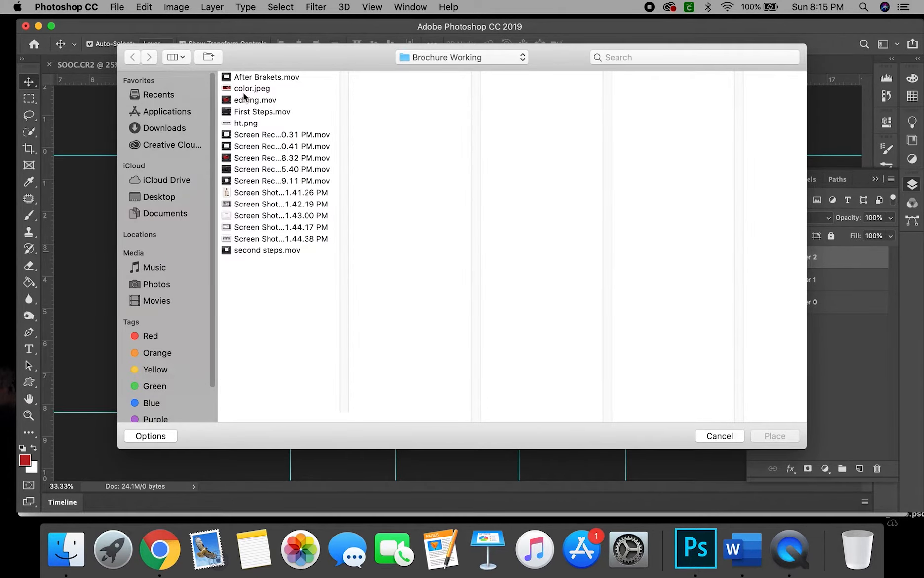
pyautogui.click(242, 125)
pyautogui.click(774, 435)
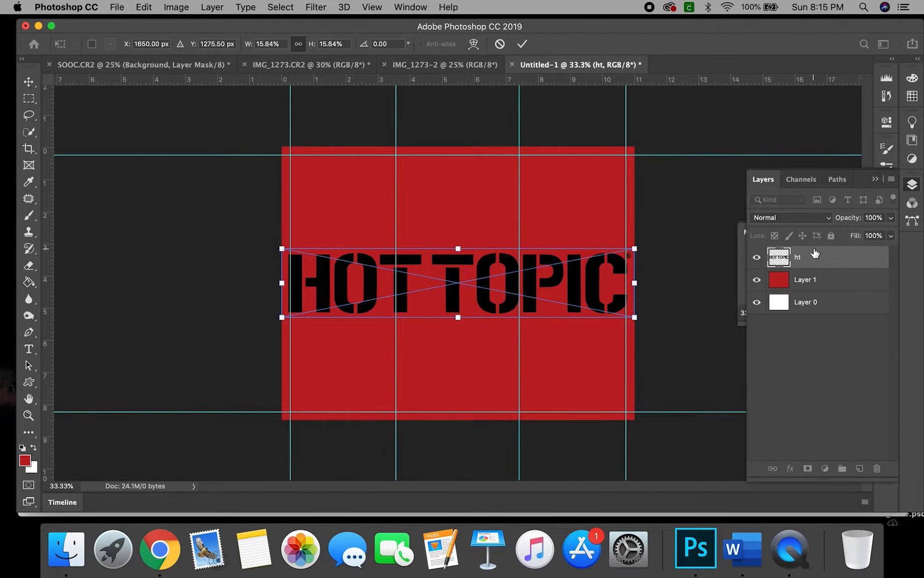
pyautogui.rightClick(815, 253)
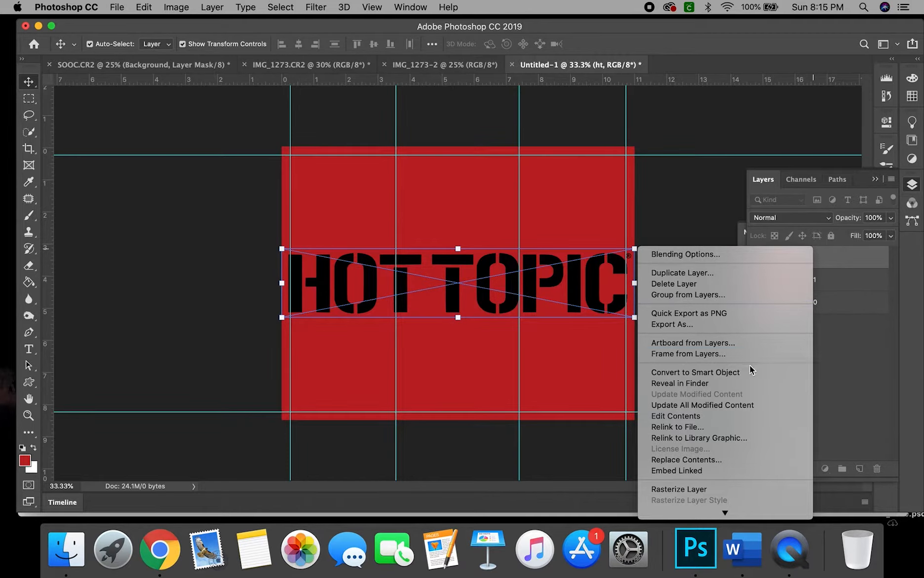
pyautogui.click(707, 379)
# Scale the HOT TOPIC logo to about 67% and rotate it to about -91° so it runs up the front panel.
pyautogui.moveTo(631, 254); pyautogui.dragTo(588, 209)
pyautogui.moveTo(552, 222); pyautogui.dragTo(593, 188)
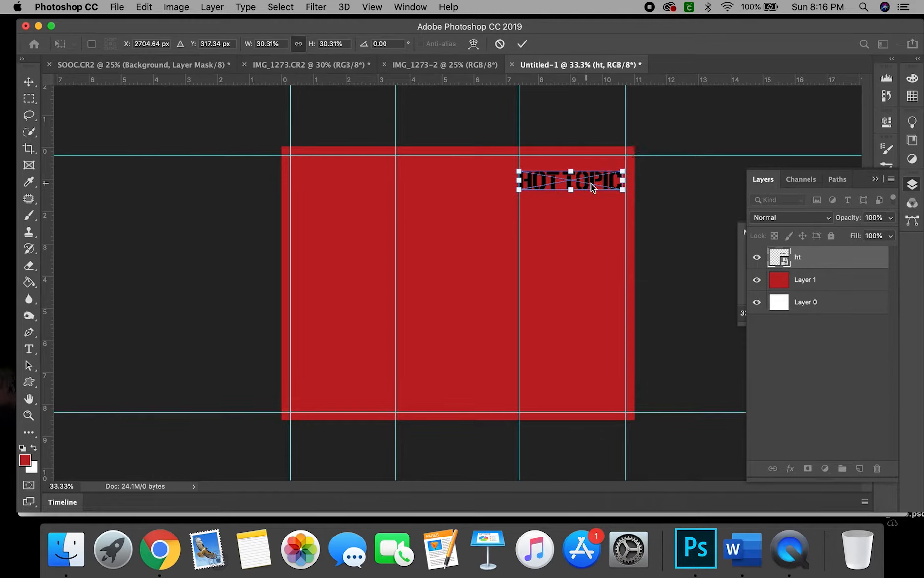
pyautogui.moveTo(632, 163); pyautogui.dragTo(566, 156)
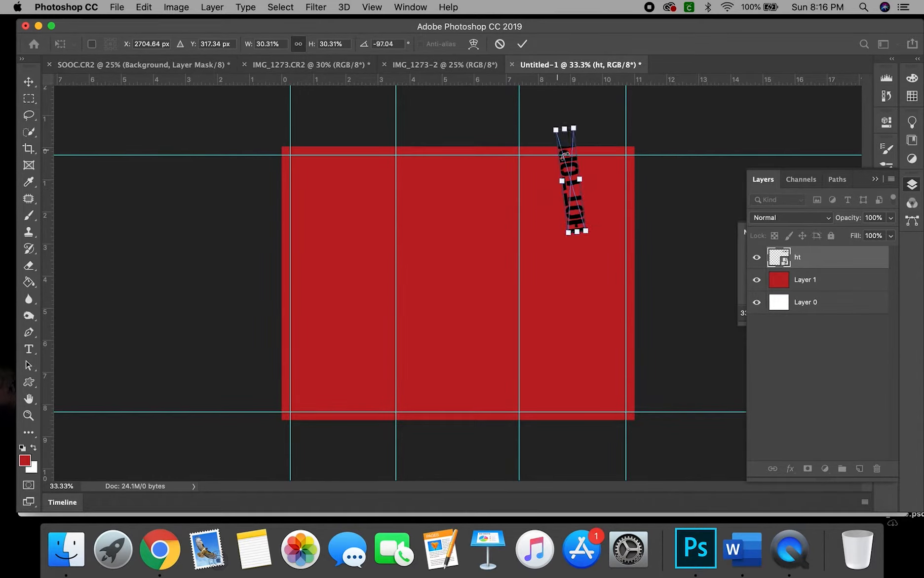
pyautogui.moveTo(574, 197); pyautogui.dragTo(548, 237)
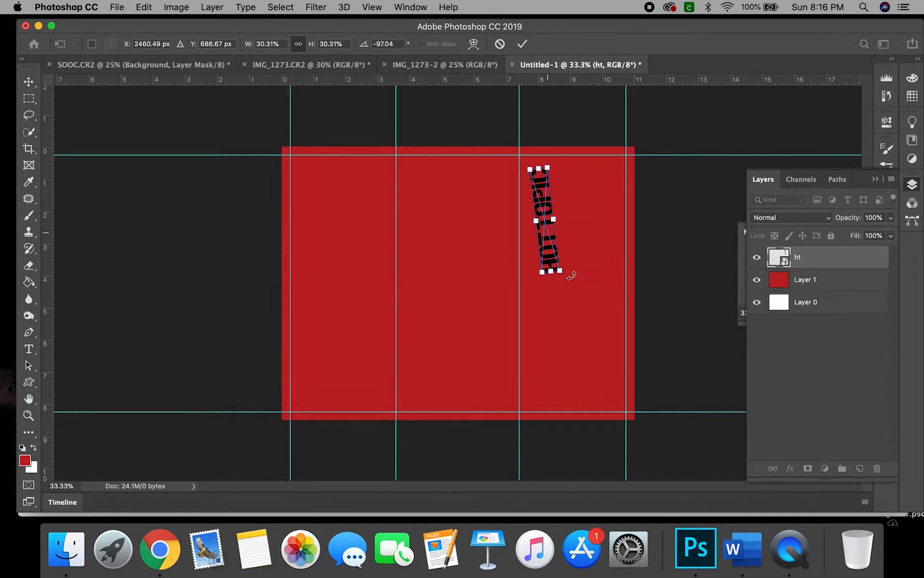
pyautogui.moveTo(566, 281); pyautogui.dragTo(601, 399)
pyautogui.moveTo(566, 360); pyautogui.dragTo(561, 358)
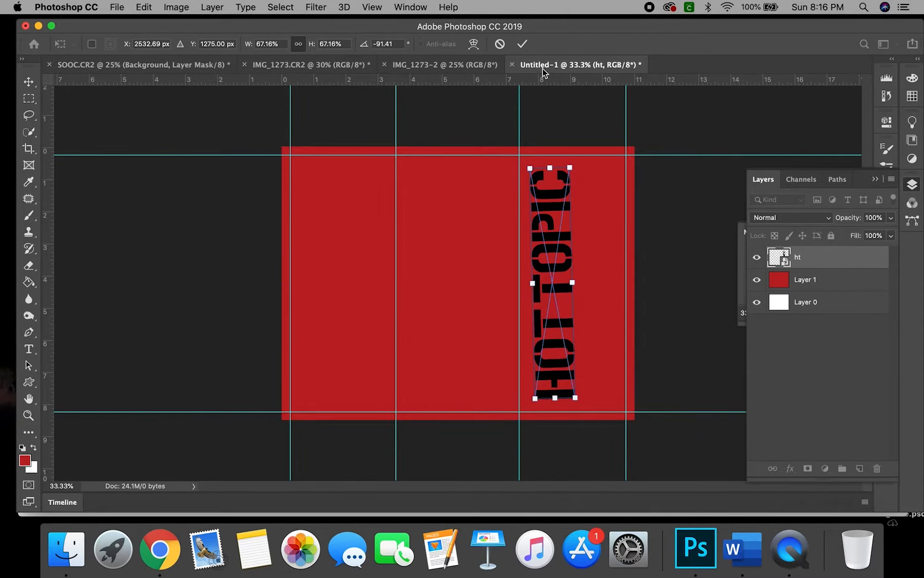
pyautogui.click(522, 44)
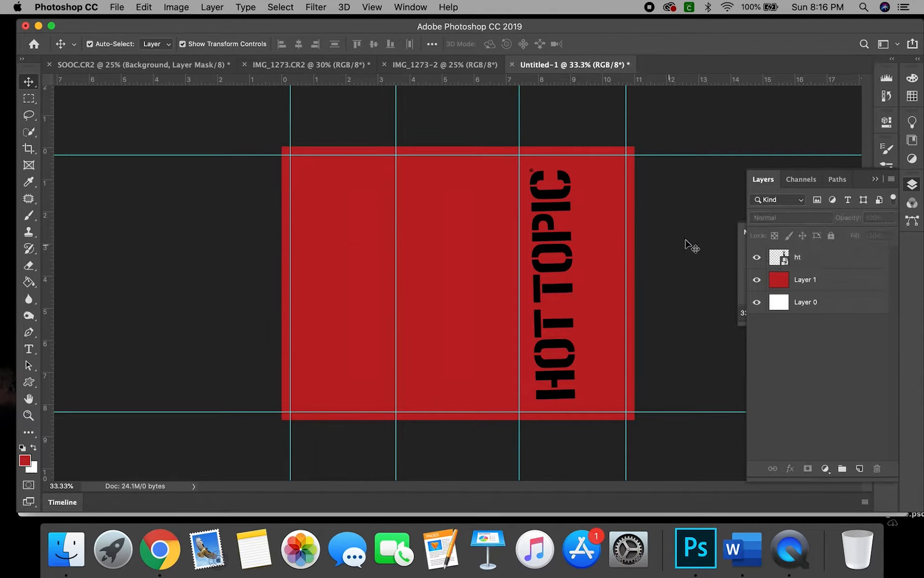
# Tilt the HOT TOPIC logo to about -100° and center it between the front panel's guides.
pyautogui.click(570, 271)
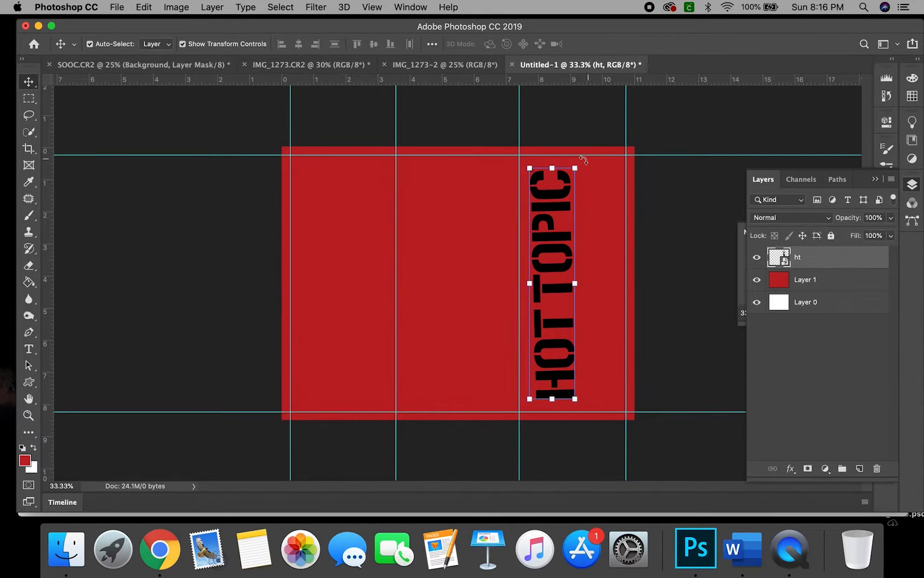
pyautogui.moveTo(588, 162); pyautogui.dragTo(595, 146)
pyautogui.moveTo(548, 261)
pyautogui.mouseDown()
pyautogui.moveTo(560, 266)
pyautogui.moveTo(561, 256)
pyautogui.mouseUp()
pyautogui.moveTo(594, 157); pyautogui.dragTo(611, 144)
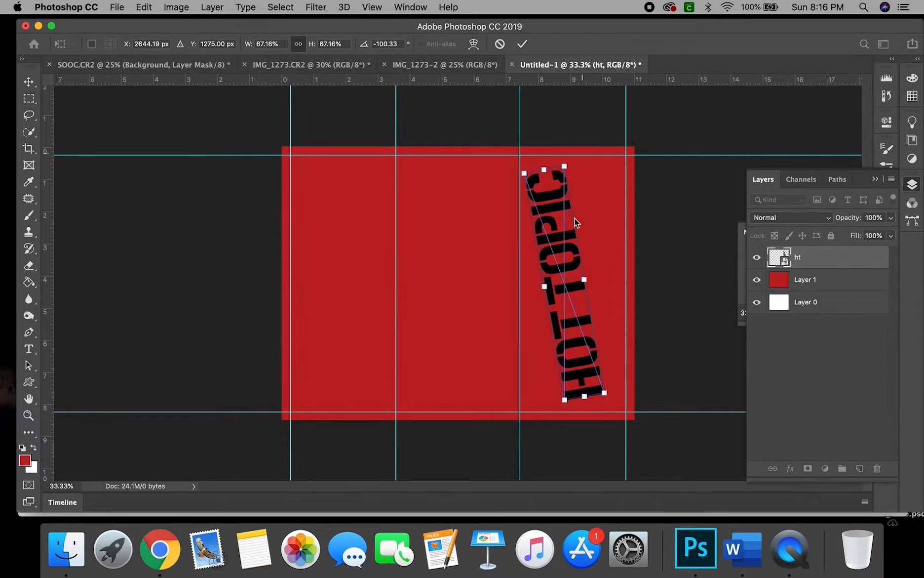
pyautogui.moveTo(565, 258); pyautogui.dragTo(573, 259)
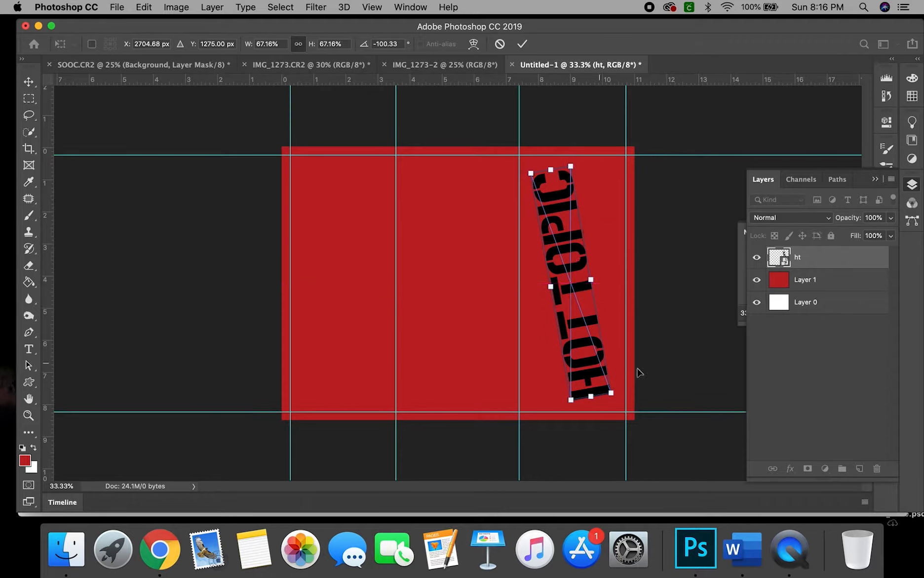
pyautogui.press('Escape')
# Add a black drop shadow to the logo layer at a 147° angle and 79 px distance, with its opacity raised slightly above 36%.
pyautogui.rightClick(828, 260)
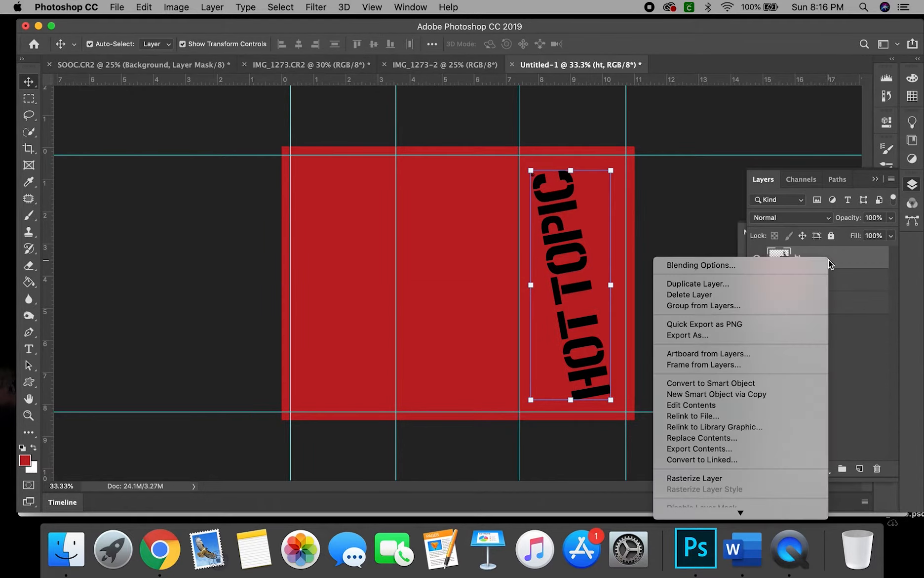
pyautogui.click(802, 265)
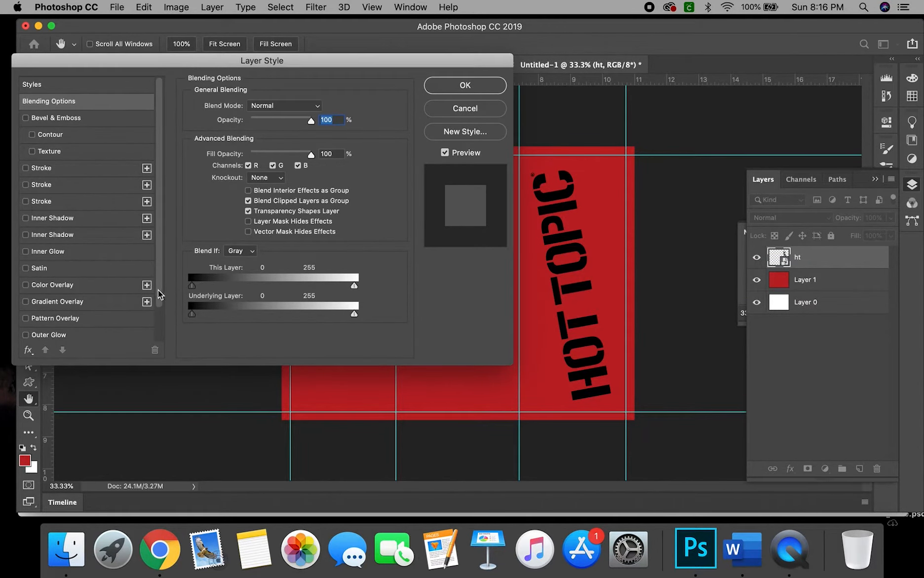
pyautogui.scroll(-2, 158, 295)
pyautogui.click(54, 331)
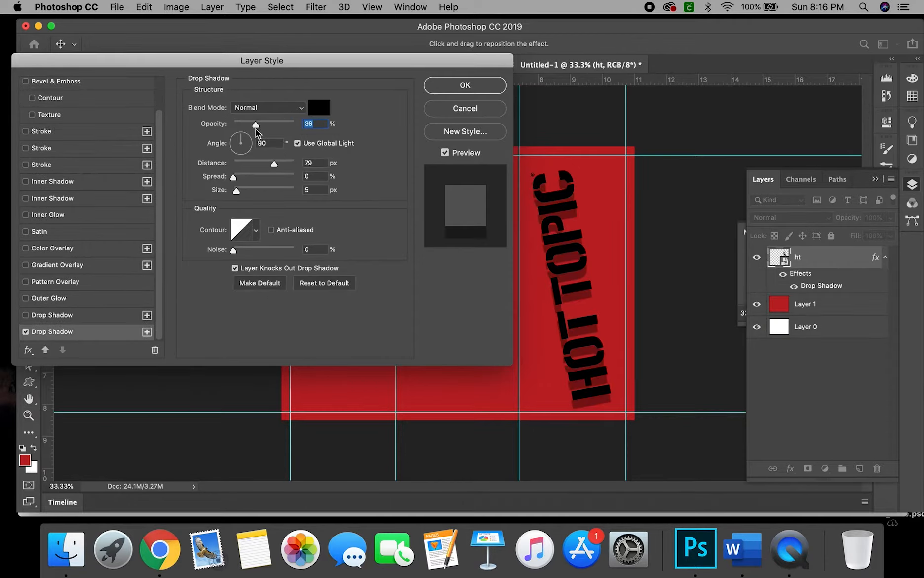
pyautogui.click(243, 140)
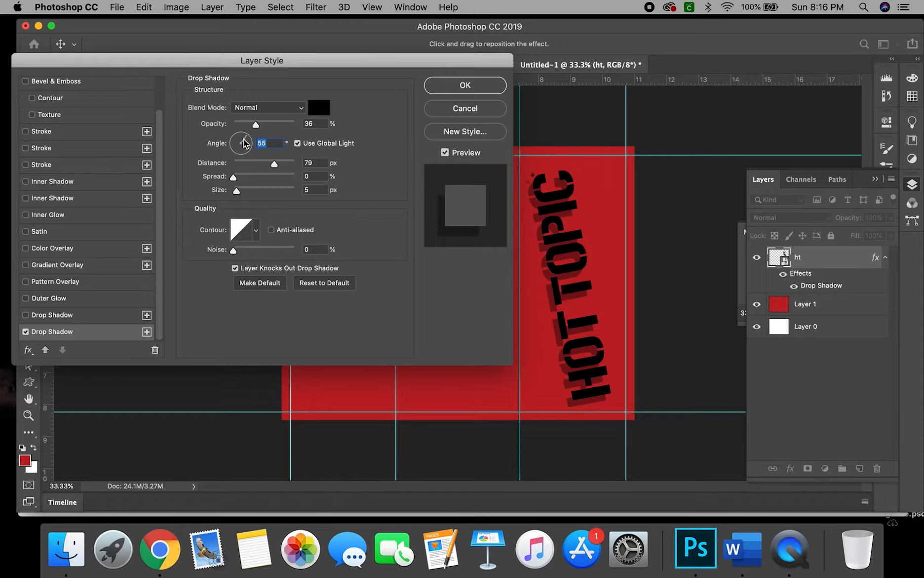
pyautogui.moveTo(244, 144)
pyautogui.mouseDown()
pyautogui.moveTo(226, 153)
pyautogui.moveTo(223, 145)
pyautogui.moveTo(239, 145)
pyautogui.mouseUp()
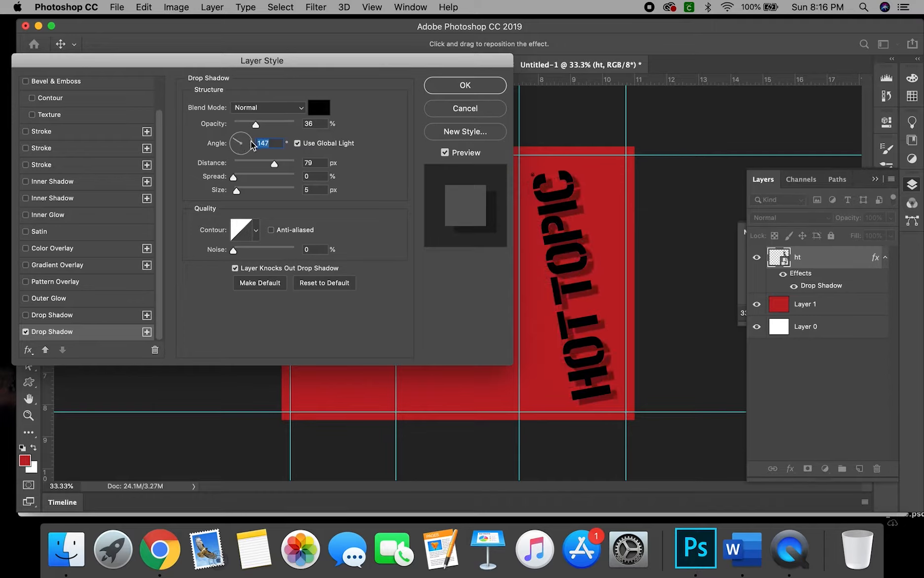
pyautogui.moveTo(256, 127); pyautogui.dragTo(261, 127)
pyautogui.click(465, 86)
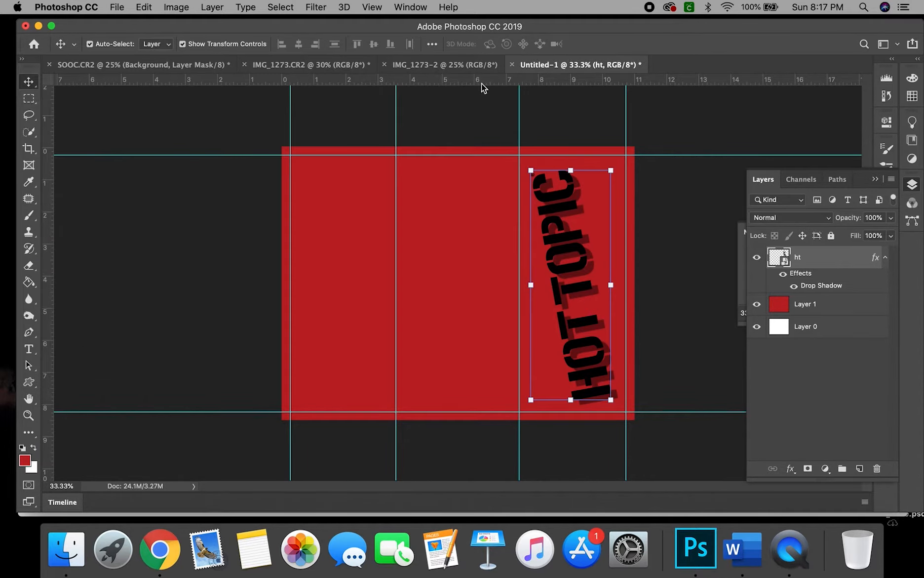
pyautogui.click(679, 201)
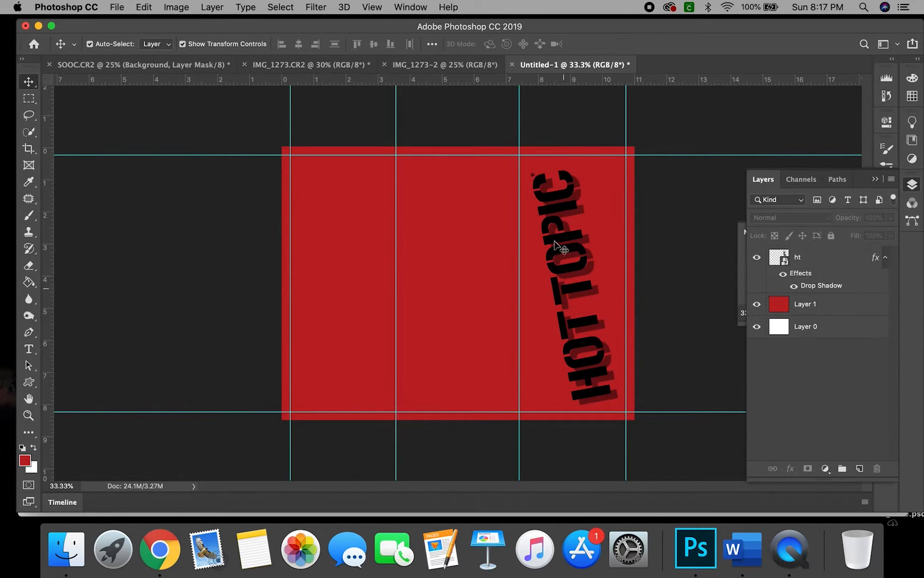
# Add an empty layer named Middle and rename the logo layer FRONT.
pyautogui.click(29, 99)
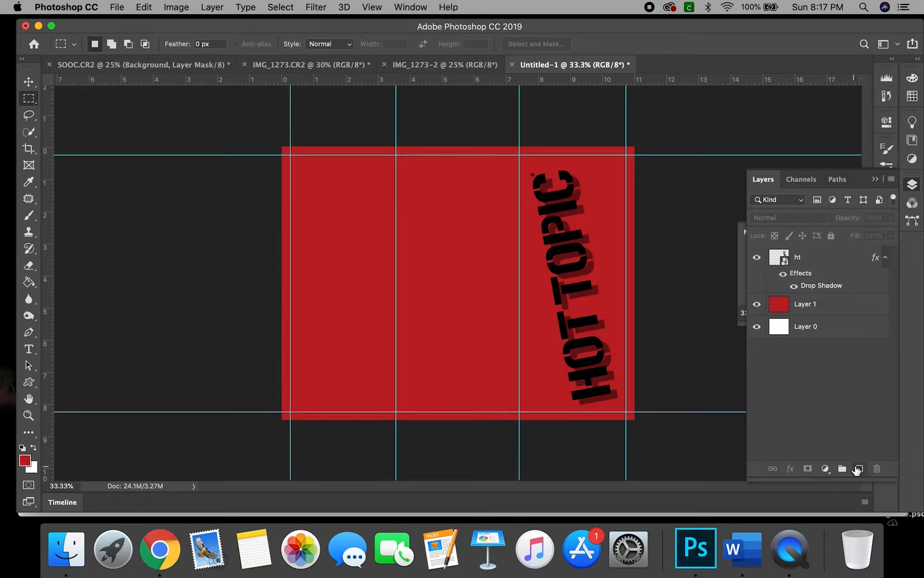
pyautogui.click(858, 469)
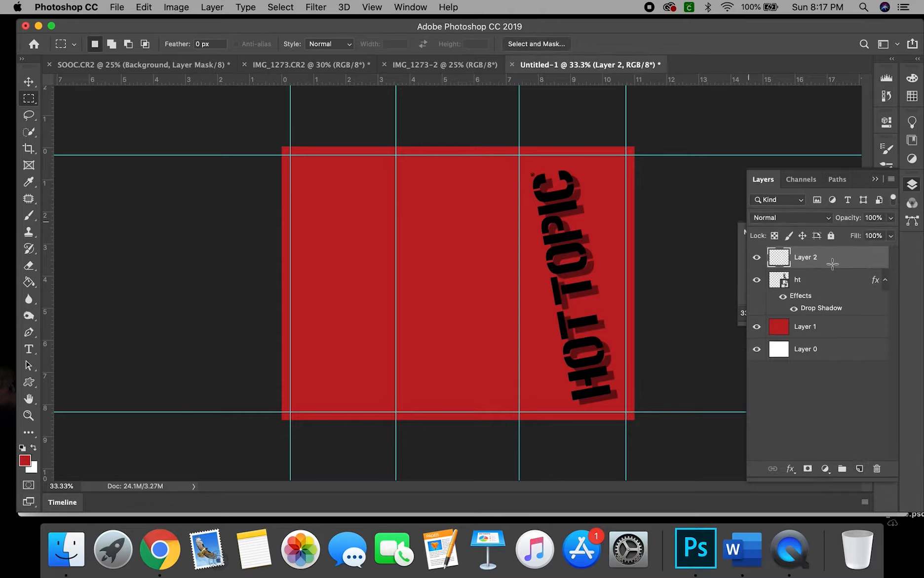
pyautogui.click(795, 281)
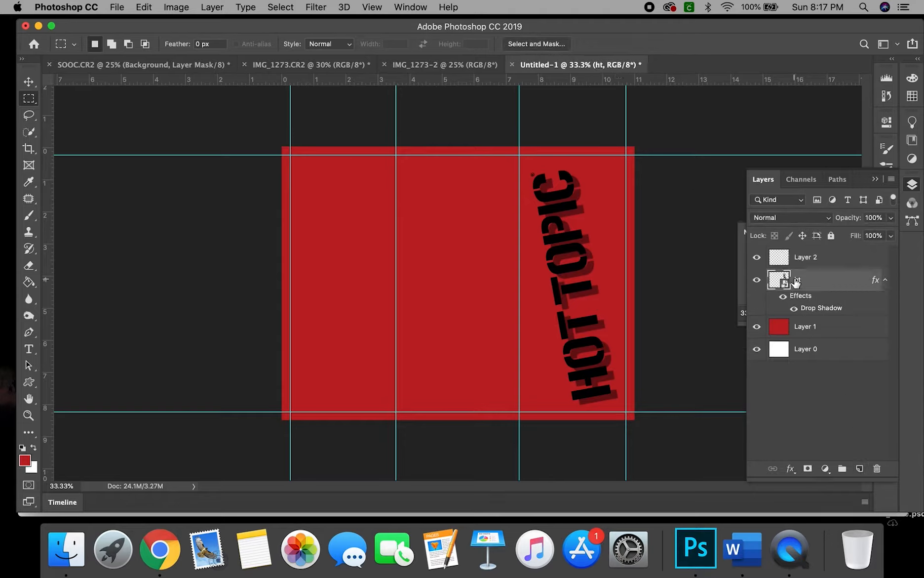
pyautogui.doubleClick(799, 280)
pyautogui.press('Return')
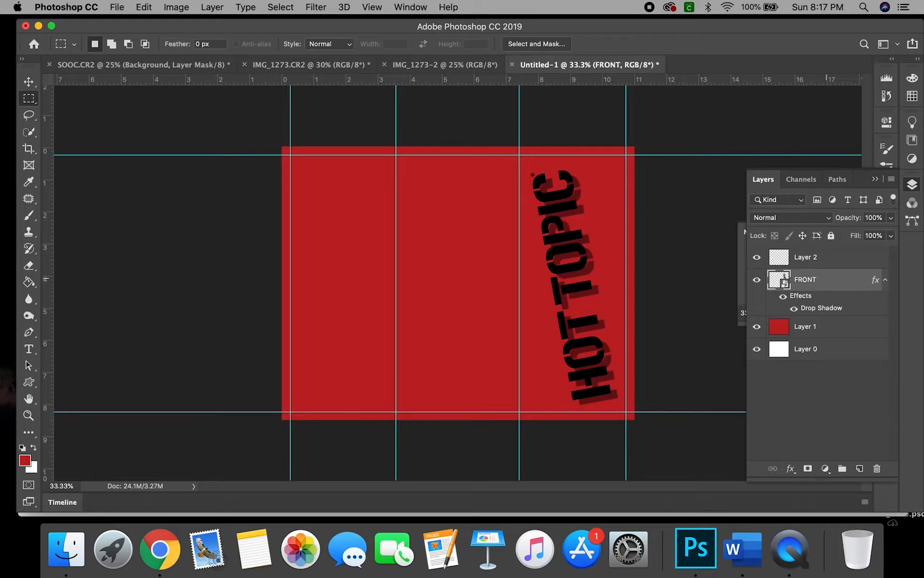
pyautogui.doubleClick(820, 257)
pyautogui.write('Middle')
pyautogui.press('Return')
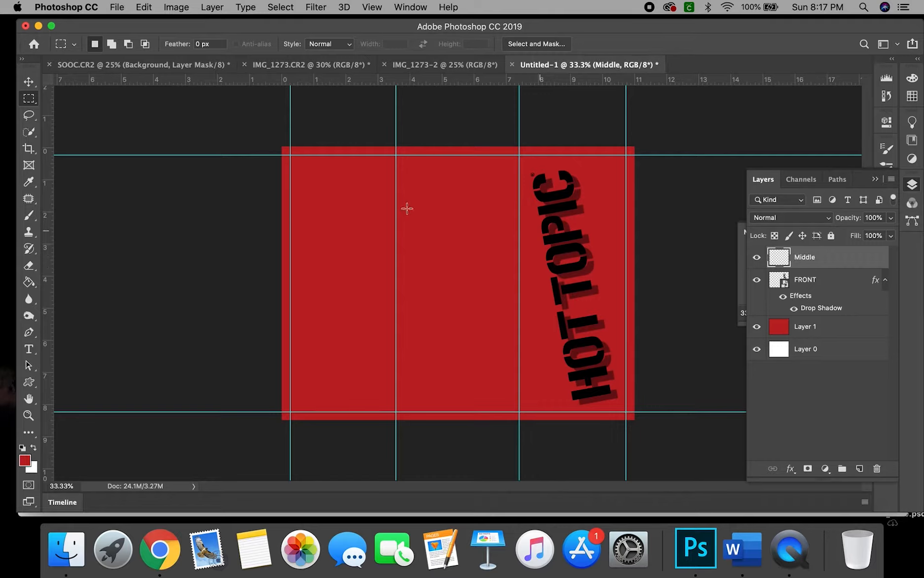
# Select a tall rectangle about 1.3 by 7.4 inches beside the middle panel's first fold guide and fill it with white.
pyautogui.moveTo(404, 163); pyautogui.dragTo(446, 401)
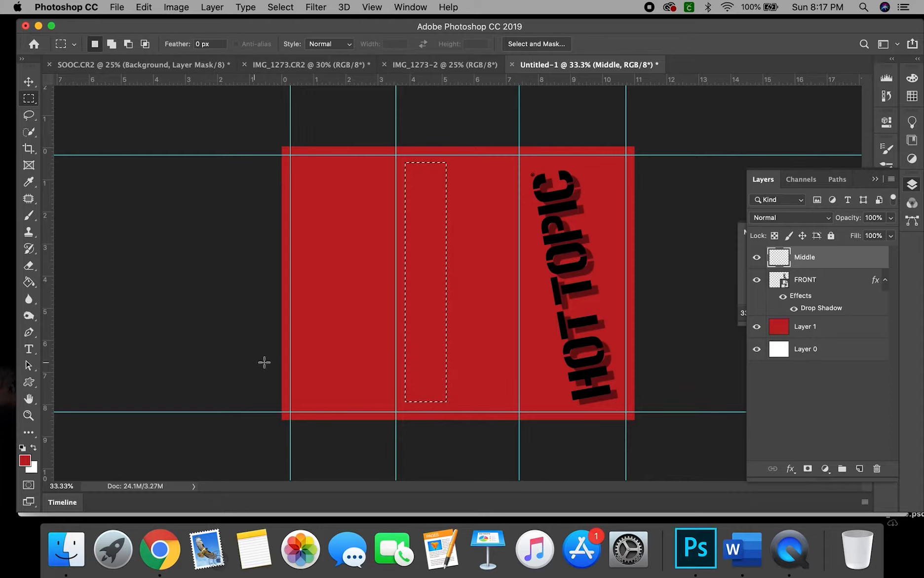
pyautogui.click(30, 450)
pyautogui.click(29, 281)
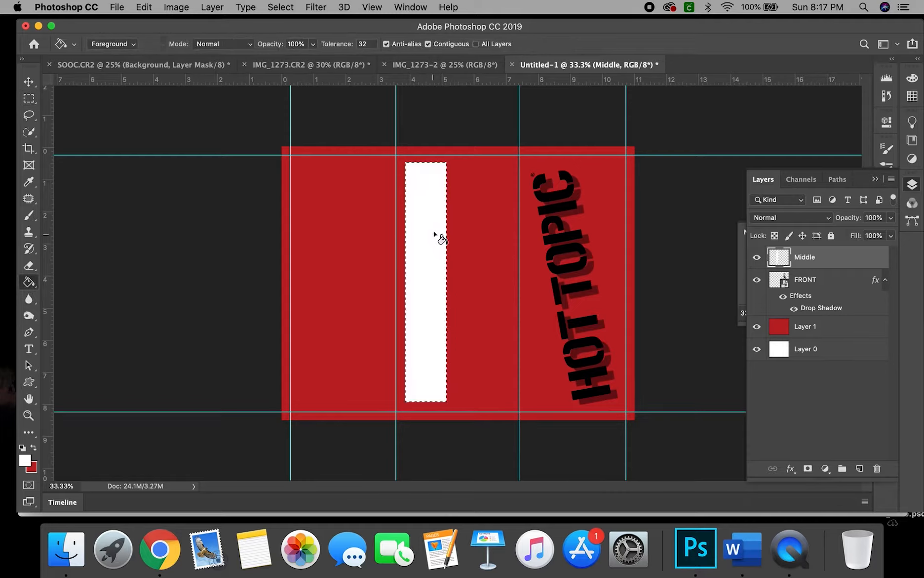
# Set the Middle layer's opacity to 61% and clear the selection around the white strip.
pyautogui.click(891, 236)
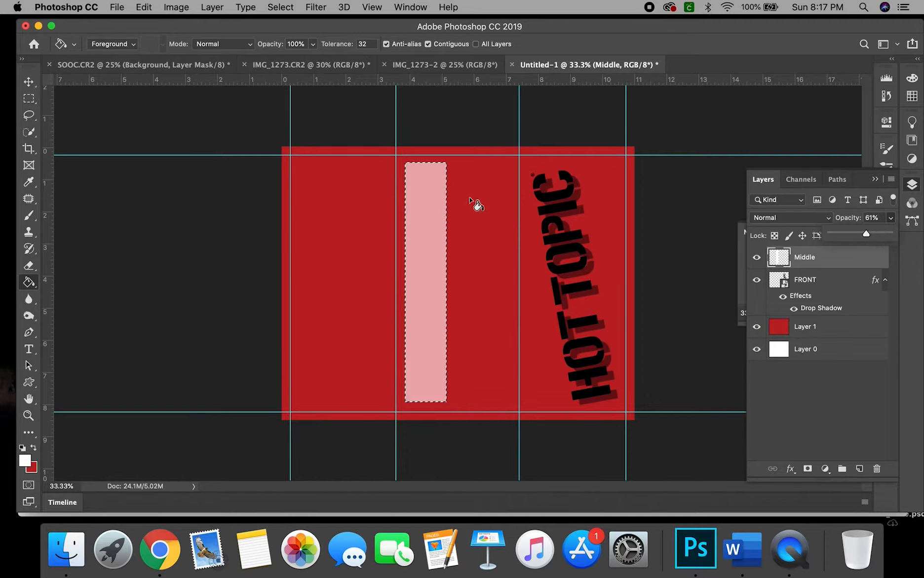
pyautogui.click(29, 81)
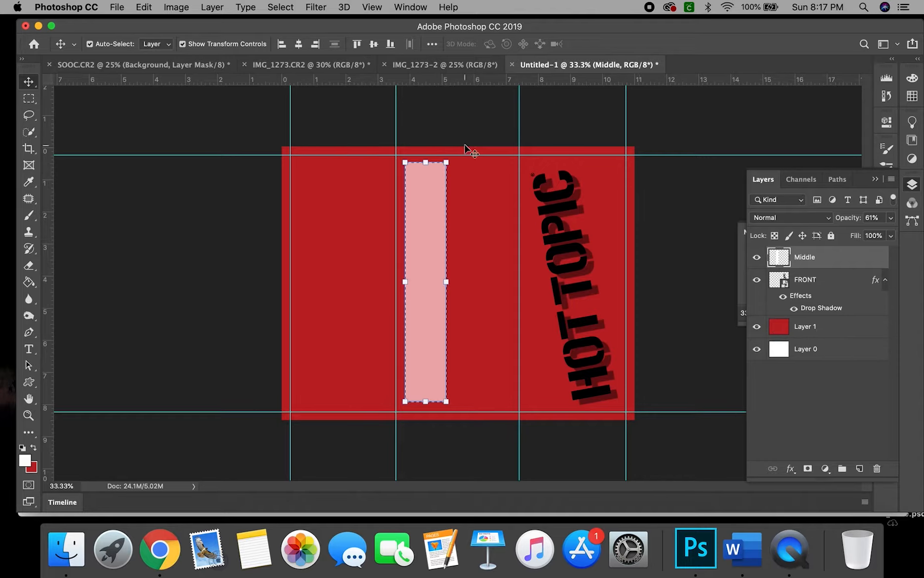
pyautogui.click(268, 9)
pyautogui.click(279, 28)
pyautogui.click(280, 8)
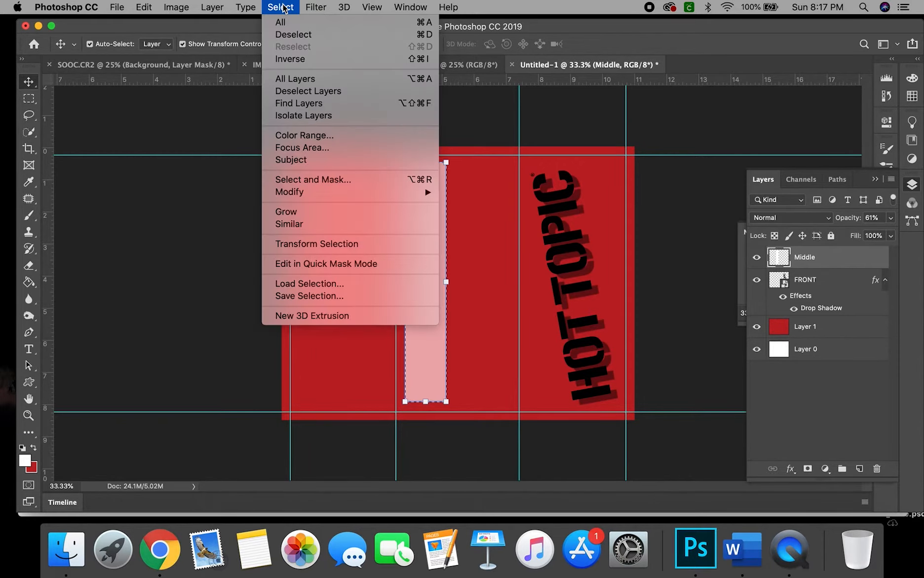
pyautogui.click(286, 34)
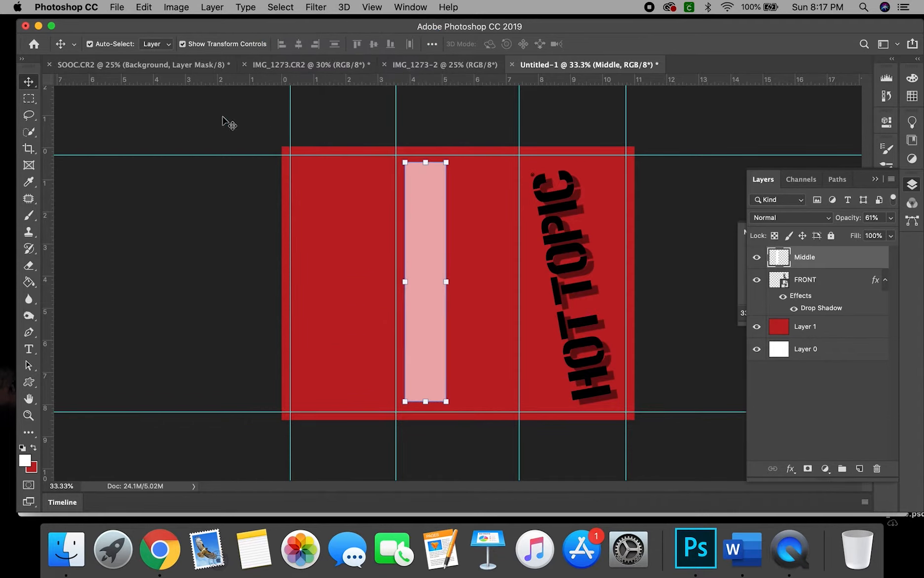
pyautogui.click(222, 250)
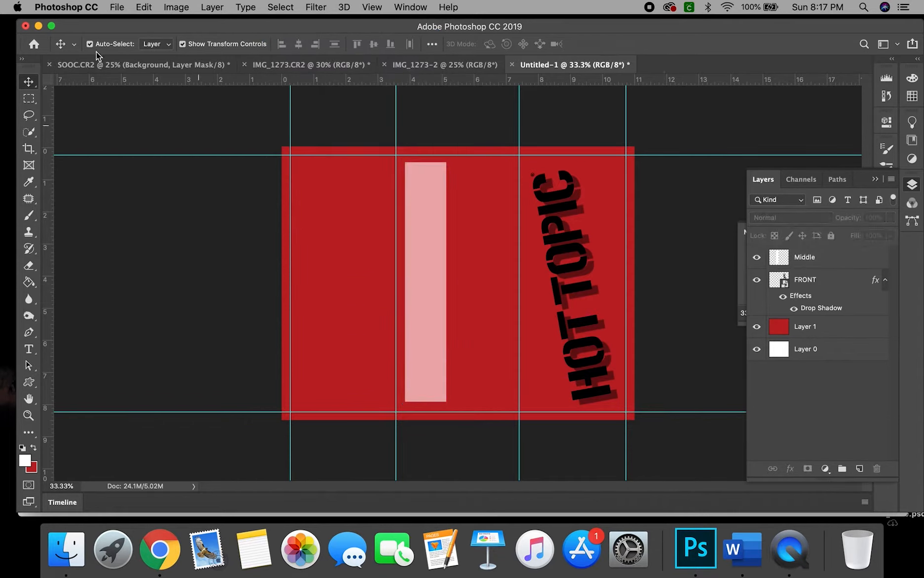
# Place the linked image Screen Shot 2020-01-25 at 1.44.38 PM, the Hot Topic Guest List graphic, into the brochure.
pyautogui.click(117, 8)
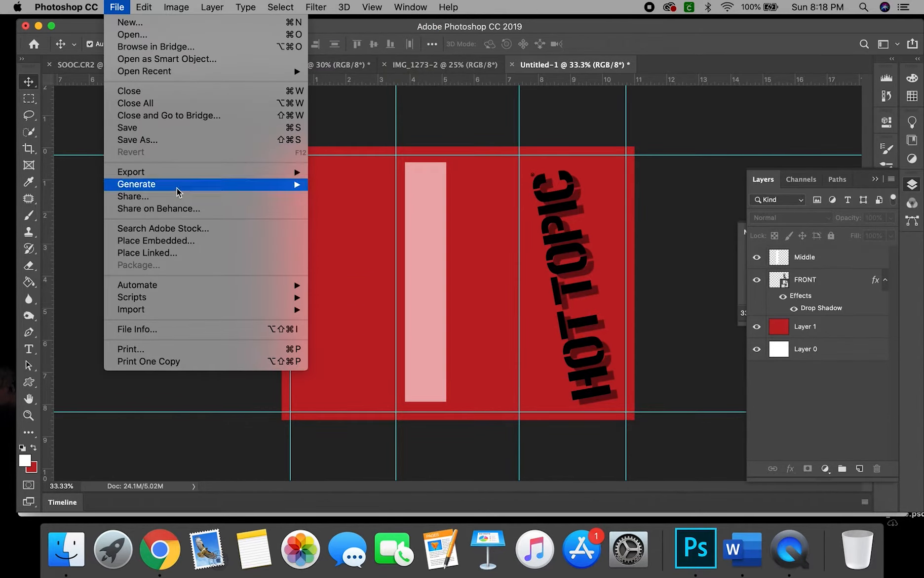
pyautogui.click(178, 253)
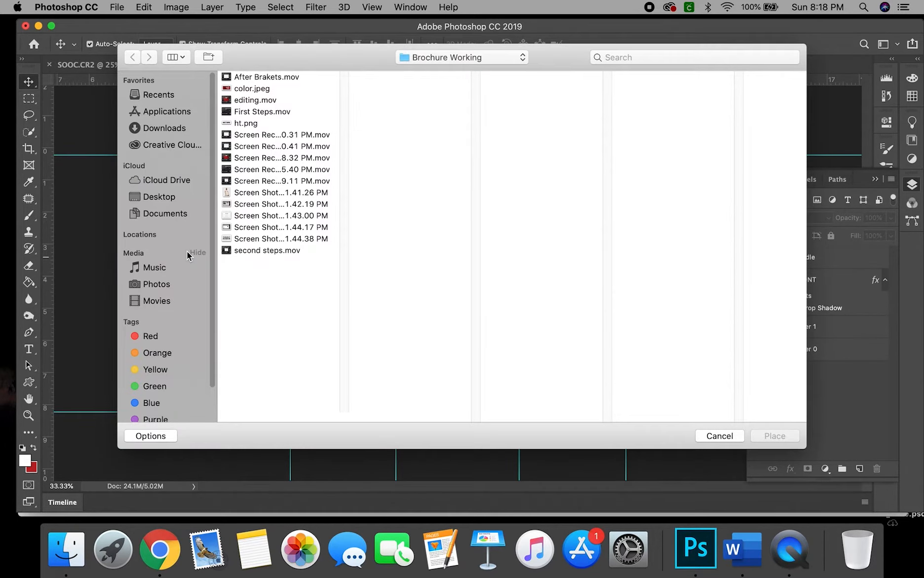
pyautogui.click(257, 192)
pyautogui.click(259, 207)
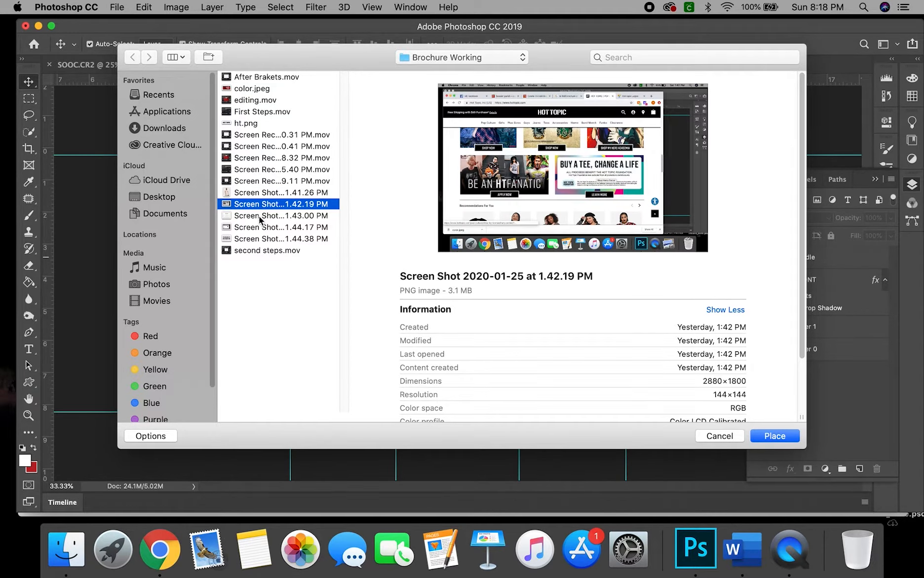
pyautogui.click(258, 220)
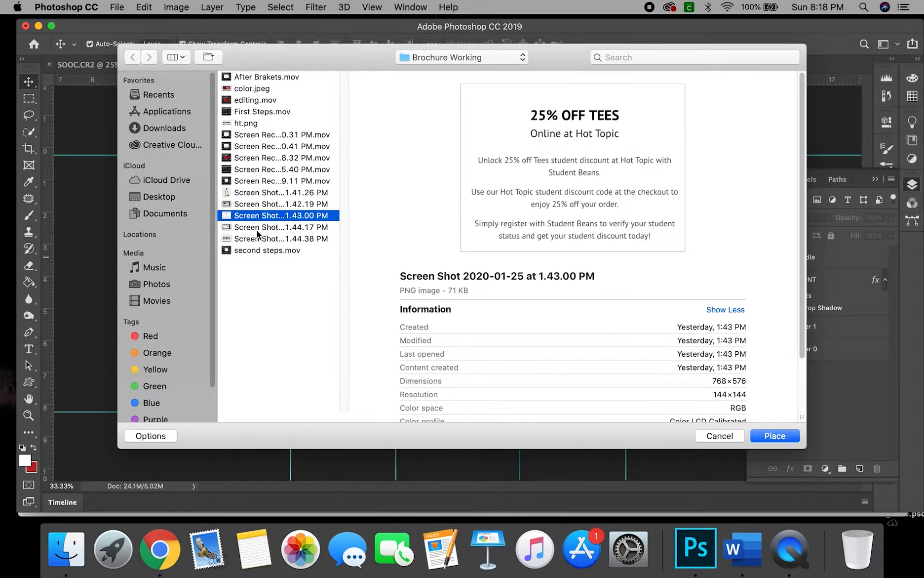
pyautogui.click(258, 228)
pyautogui.click(257, 241)
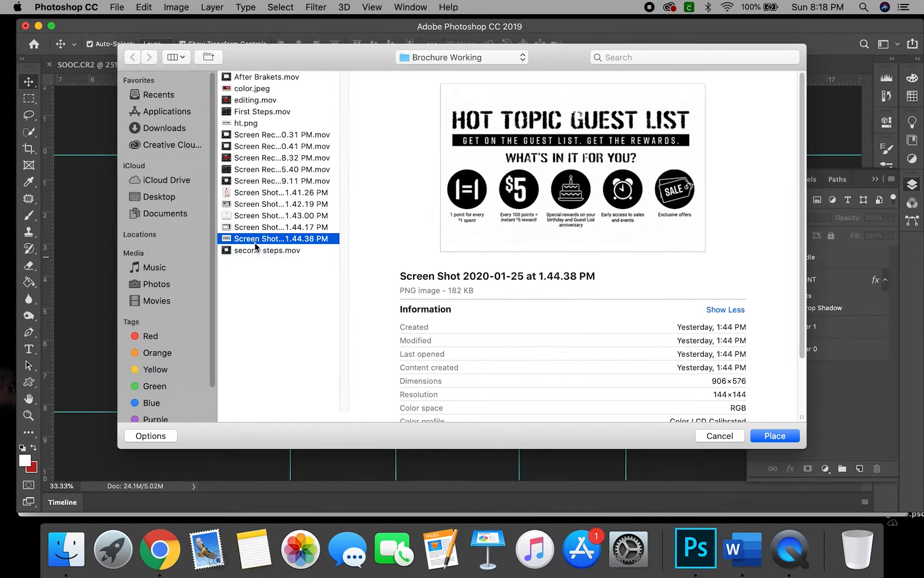
pyautogui.click(769, 438)
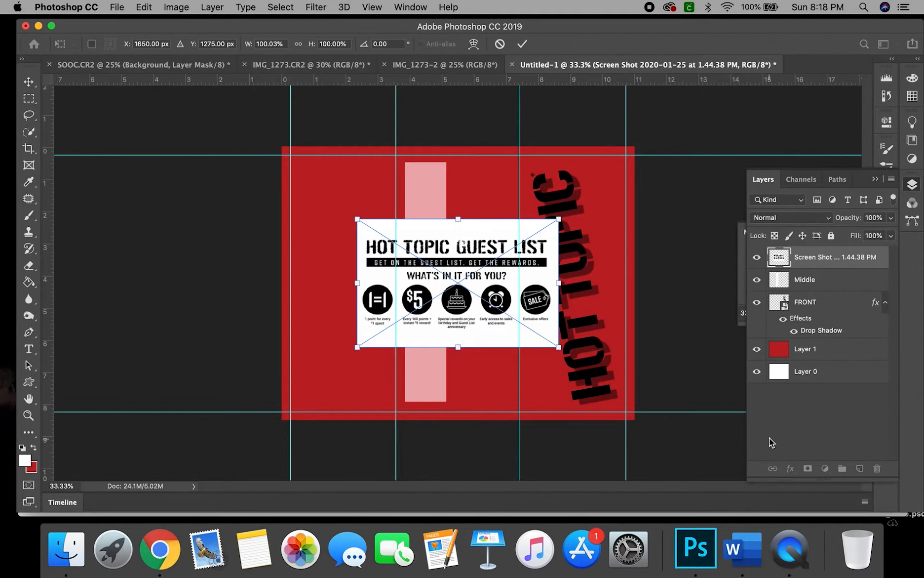
# Move the guest list graphic toward the left panel, convert it to a smart object and enlarge it.
pyautogui.moveTo(483, 272); pyautogui.dragTo(421, 241)
pyautogui.rightClick(766, 262)
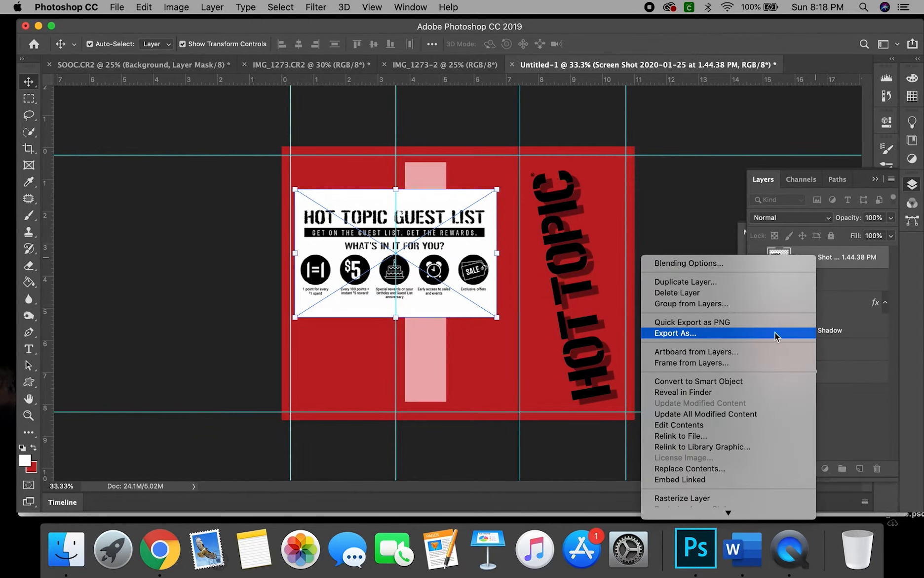
pyautogui.click(708, 381)
pyautogui.moveTo(495, 317); pyautogui.dragTo(549, 350)
pyautogui.click(522, 43)
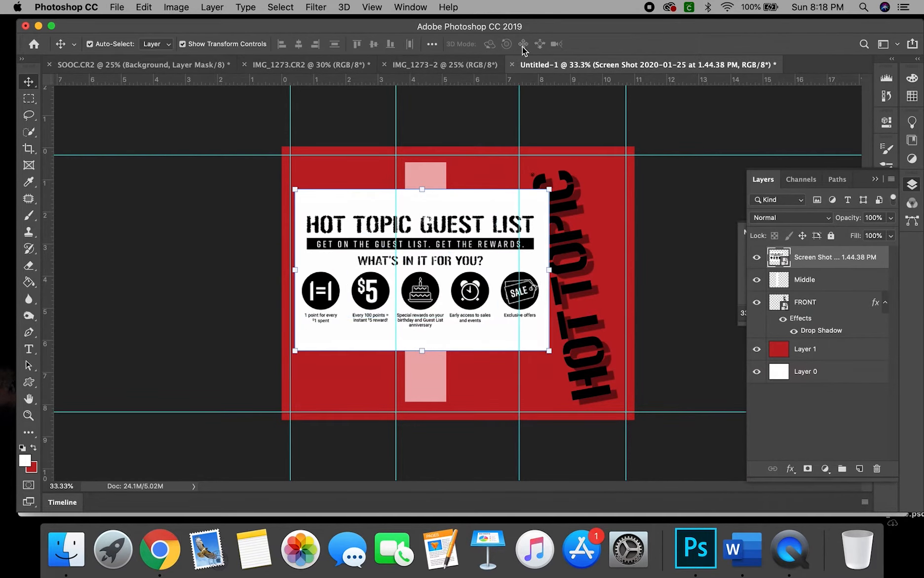
# Select the guest list graphic's black lettering, banner and icons with the Quick Selection tool.
pyautogui.click(28, 132)
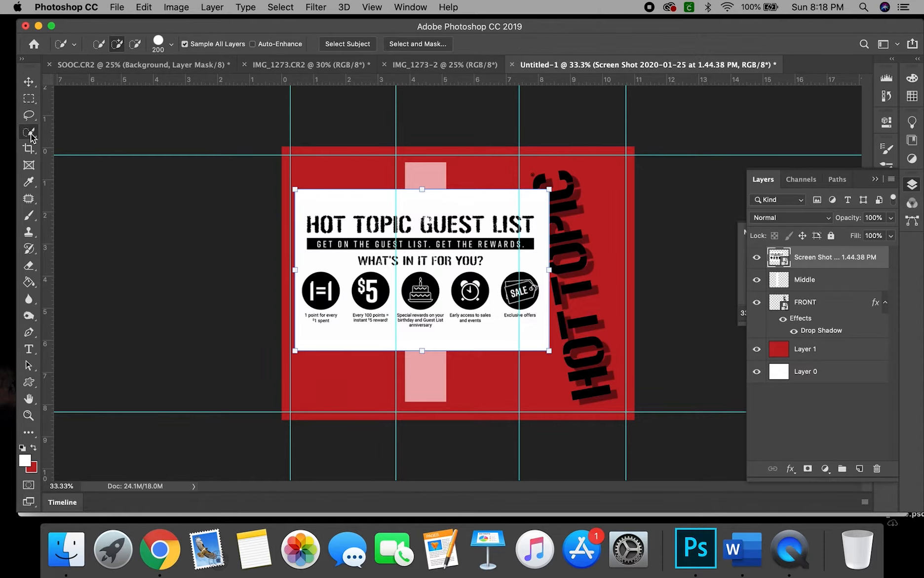
pyautogui.click(319, 291)
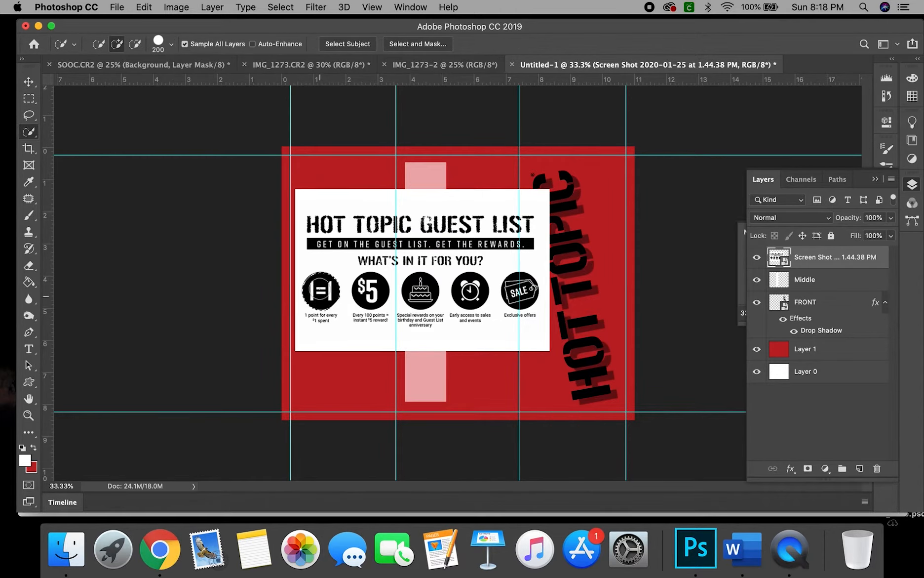
pyautogui.moveTo(316, 218)
pyautogui.mouseDown()
pyautogui.moveTo(413, 230)
pyautogui.moveTo(482, 268)
pyautogui.moveTo(524, 316)
pyautogui.moveTo(429, 306)
pyautogui.mouseUp()
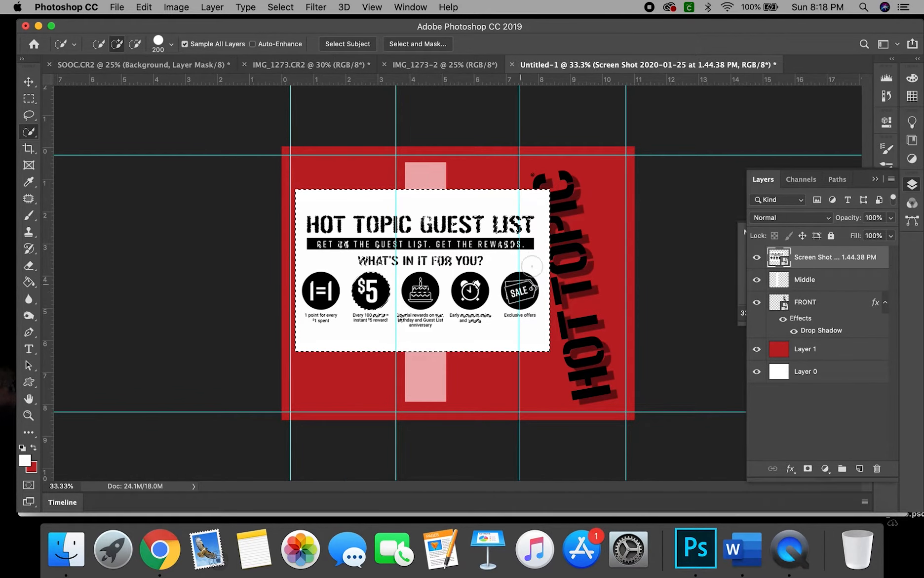
# Start Select and Mask and refine the edges of the guest list lettering and round icons with a 300 px Refine Edge Brush.
pyautogui.click(435, 49)
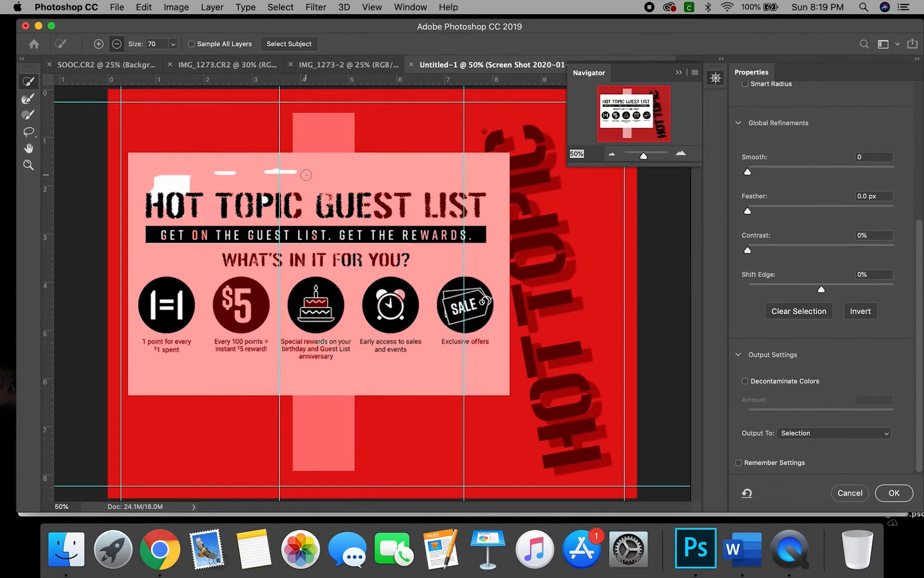
pyautogui.click(252, 312)
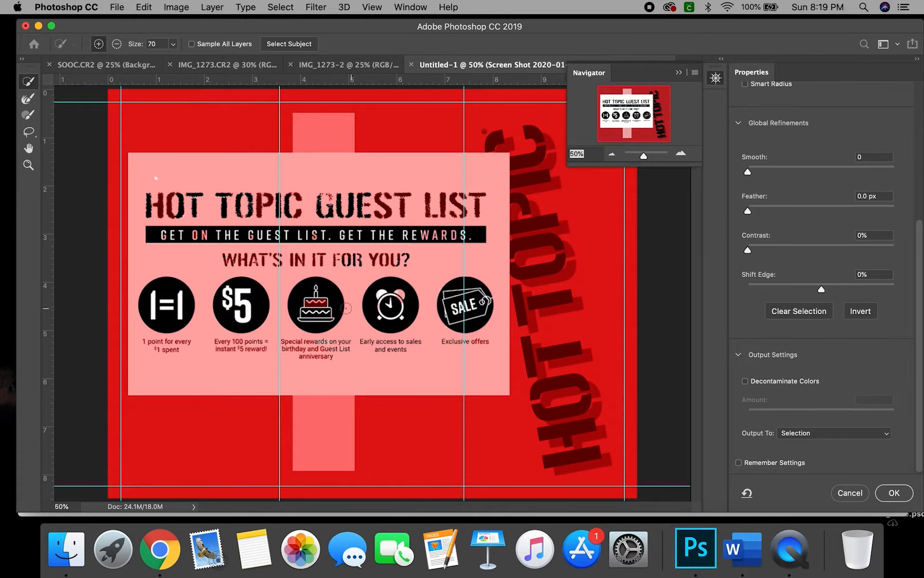
pyautogui.press('super+z')
pyautogui.press('r')
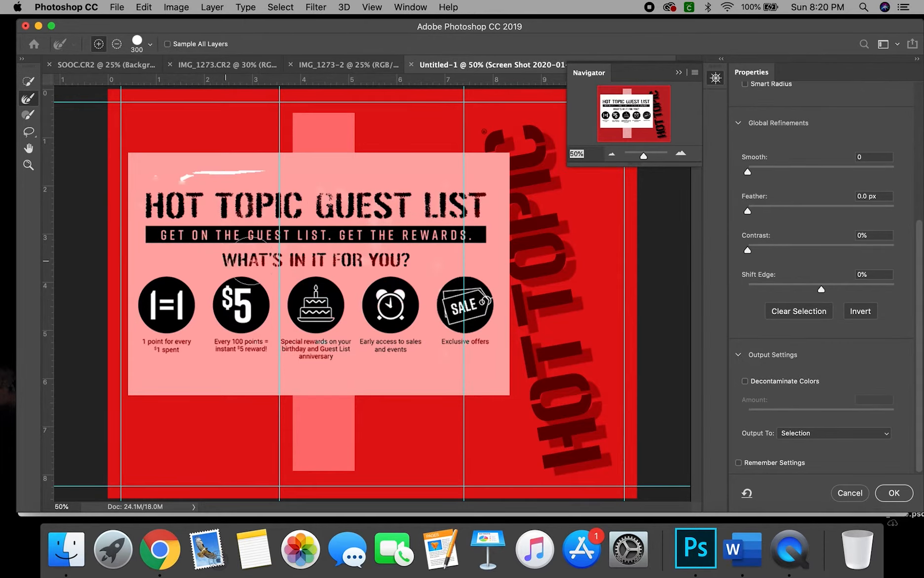
pyautogui.click(166, 304)
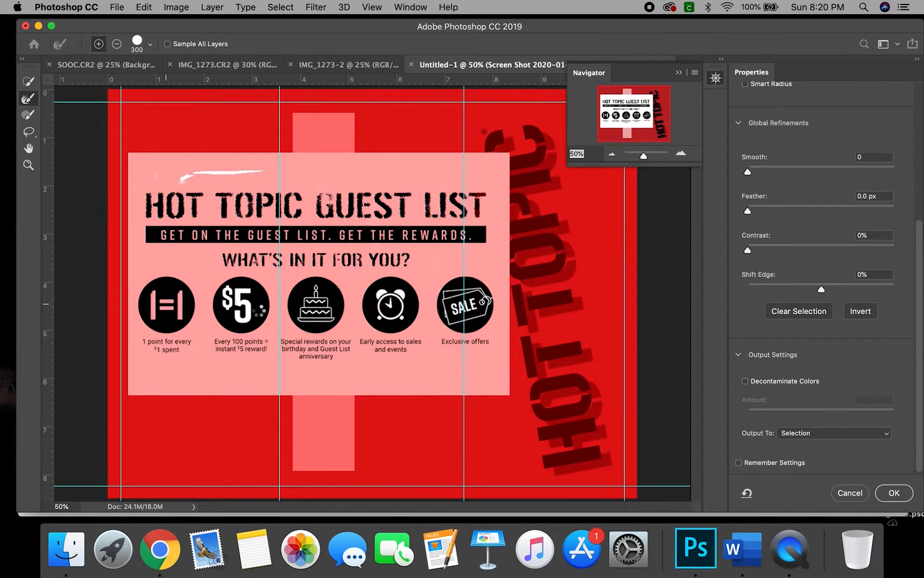
# Subtract the stray areas above and below the guest list artwork with a 400 px brush and output the selection as a Layer Mask.
pyautogui.press('b')
pyautogui.click(116, 44)
pyautogui.press(']')
pyautogui.press(']')
pyautogui.press(']')
pyautogui.press(']')
pyautogui.press(']')
pyautogui.press(']')
pyautogui.press(']')
pyautogui.press(']')
pyautogui.press(']')
pyautogui.press(']')
pyautogui.press(']')
pyautogui.press(']')
pyautogui.press(']')
pyautogui.moveTo(202, 388); pyautogui.dragTo(478, 388)
pyautogui.moveTo(184, 153); pyautogui.dragTo(443, 153)
pyautogui.click(836, 433)
pyautogui.click(836, 442)
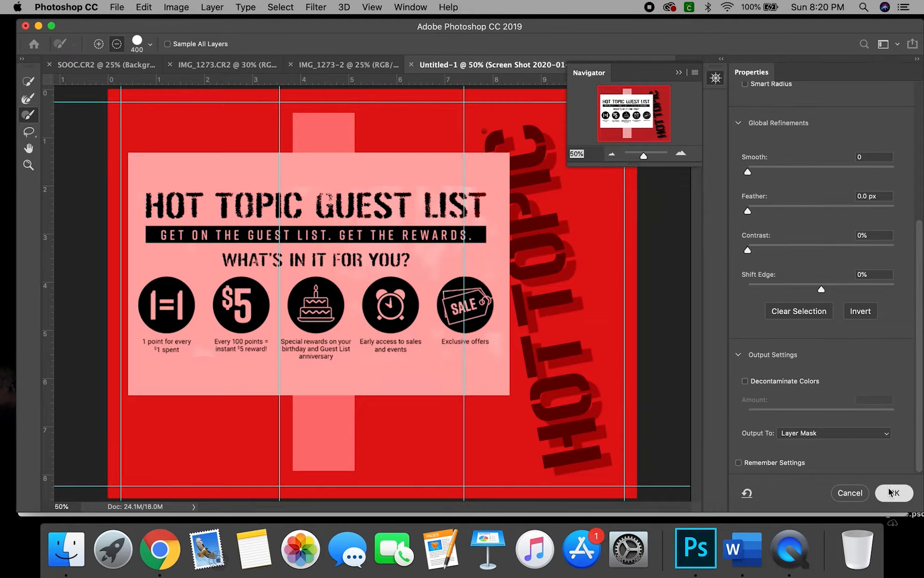
pyautogui.click(892, 491)
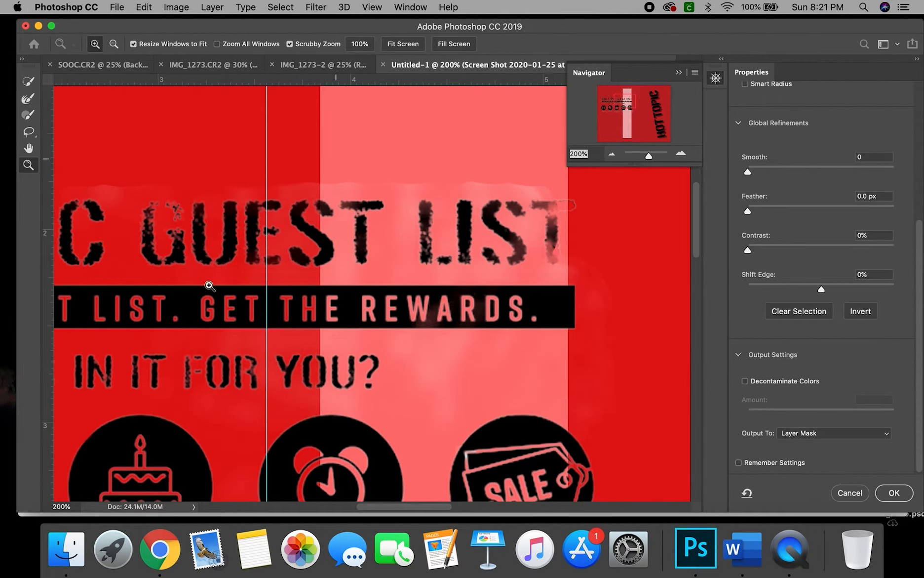
# Clean up the leftover haze around the guest list lettering in Select and Mask, using an 80 px Refine Edge Brush, and apply the mask.
pyautogui.press('b')
pyautogui.moveTo(573, 385)
pyautogui.mouseDown()
pyautogui.moveTo(451, 360)
pyautogui.moveTo(422, 366)
pyautogui.mouseUp()
pyautogui.press('[')
pyautogui.press('[')
pyautogui.press('[')
pyautogui.press('[')
pyautogui.press('[')
pyautogui.press('[')
pyautogui.press('[')
pyautogui.press('[')
pyautogui.press('r')
pyautogui.press(']')
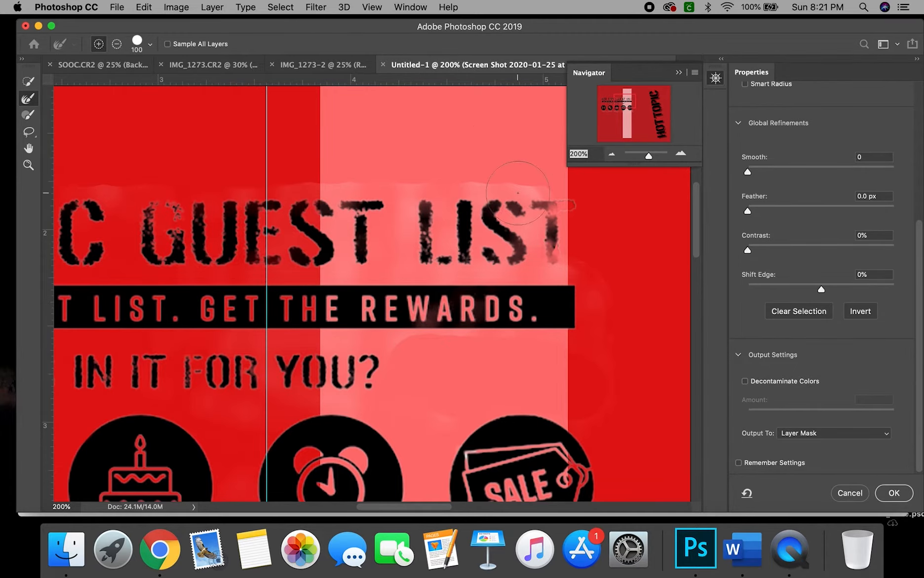
pyautogui.press('[')
pyautogui.press('[')
pyautogui.moveTo(620, 100); pyautogui.dragTo(613, 103)
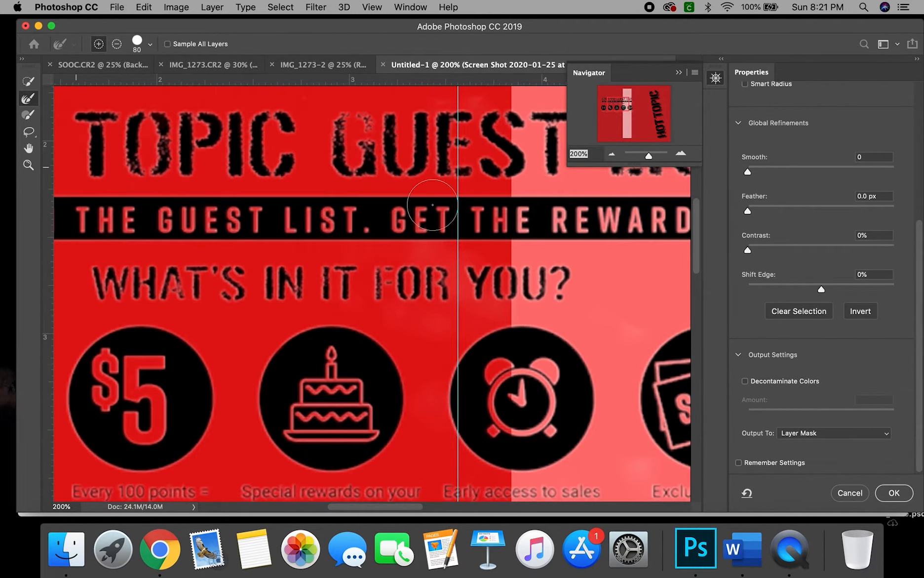
pyautogui.click(609, 155)
pyautogui.click(613, 156)
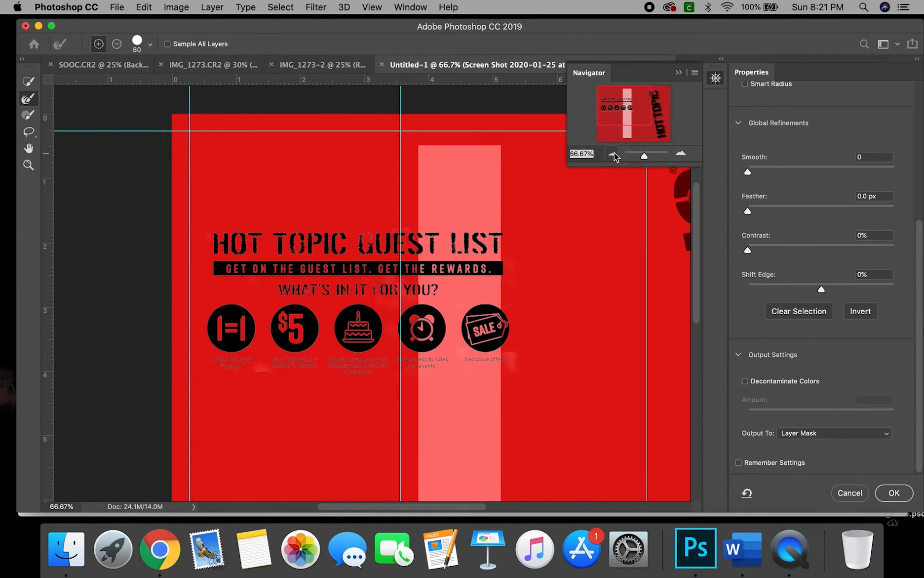
pyautogui.click(884, 498)
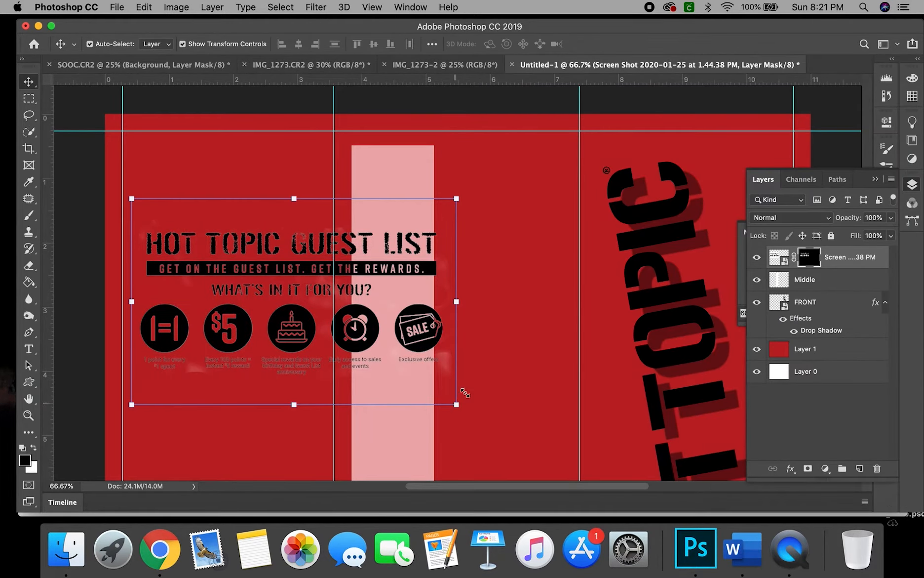
# Convert the masked guest list layer to a smart object, then scale it to about 60% and place it atop the left panel.
pyautogui.rightClick(860, 264)
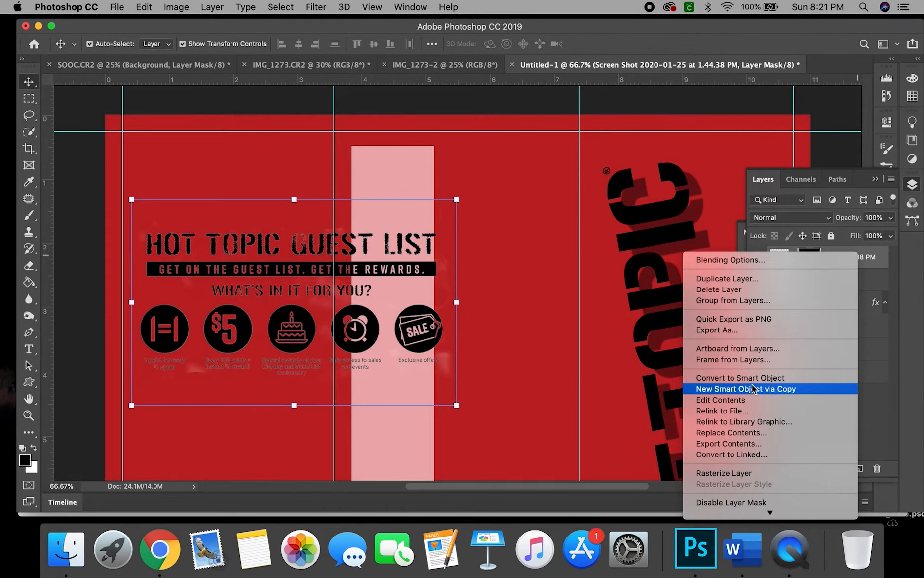
pyautogui.click(731, 378)
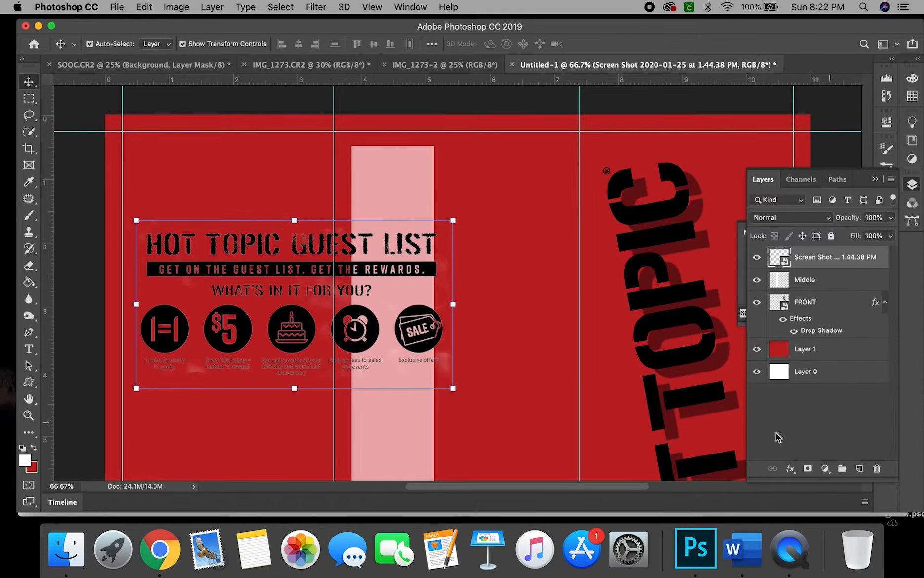
pyautogui.click(874, 178)
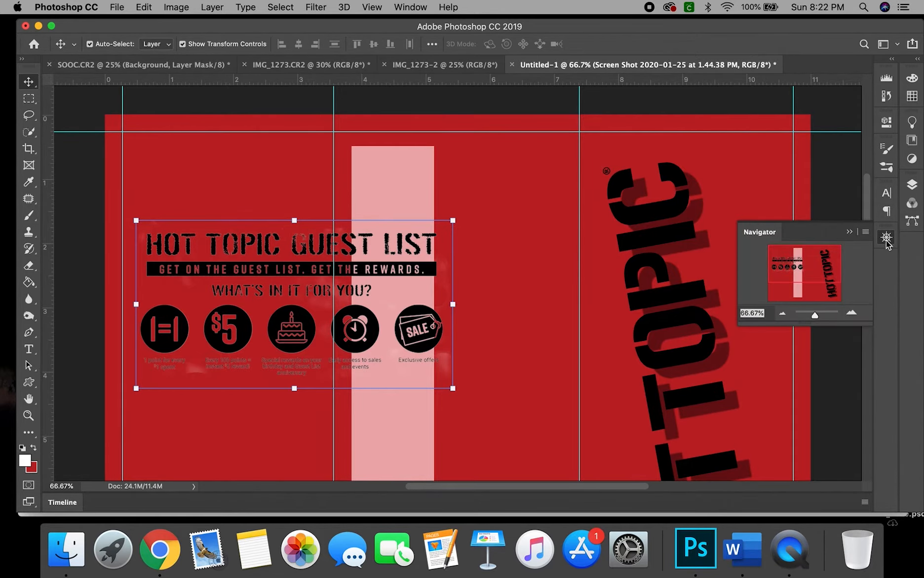
pyautogui.click(886, 238)
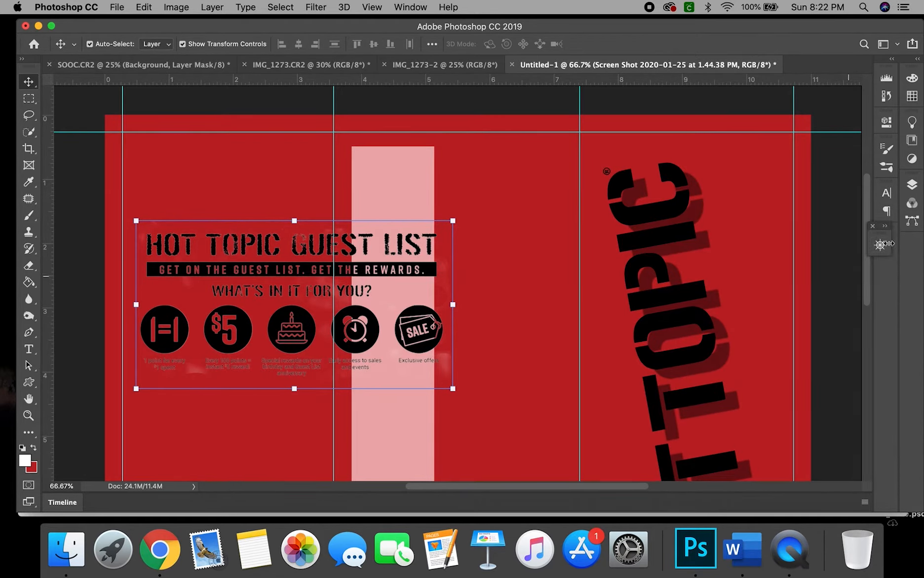
pyautogui.click(882, 244)
pyautogui.click(775, 326)
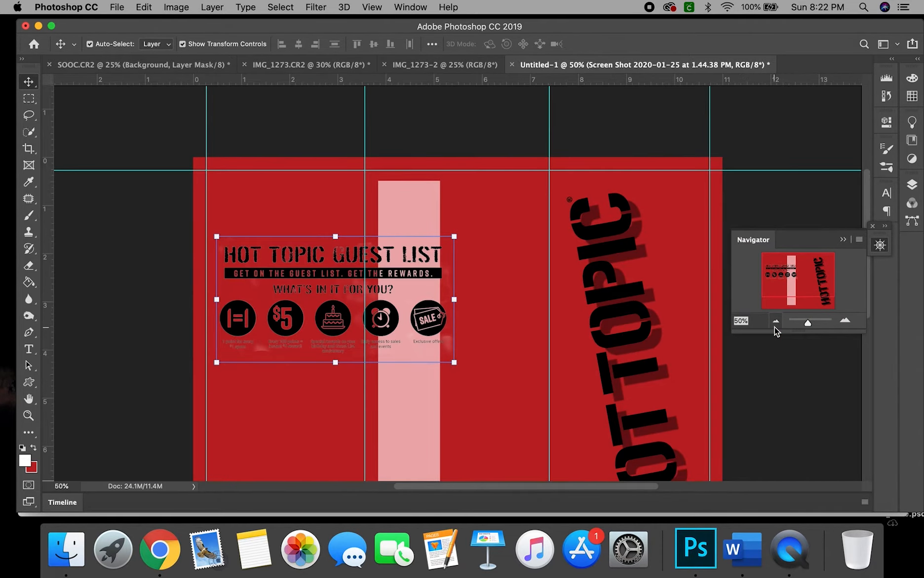
pyautogui.click(775, 326)
pyautogui.moveTo(453, 282); pyautogui.dragTo(380, 260)
pyautogui.moveTo(345, 229); pyautogui.dragTo(348, 198)
# Nudge the guest list graphic left to X 579.81 px within the left panel's guides and apply the transform.
pyautogui.press('Right')
pyautogui.press('Left')
pyautogui.press('Left')
pyautogui.press('Left')
pyautogui.press('Left')
pyautogui.press('Left')
pyautogui.press('Left')
pyautogui.press('Left')
pyautogui.press('Left')
pyautogui.press('Left')
pyautogui.press('Left')
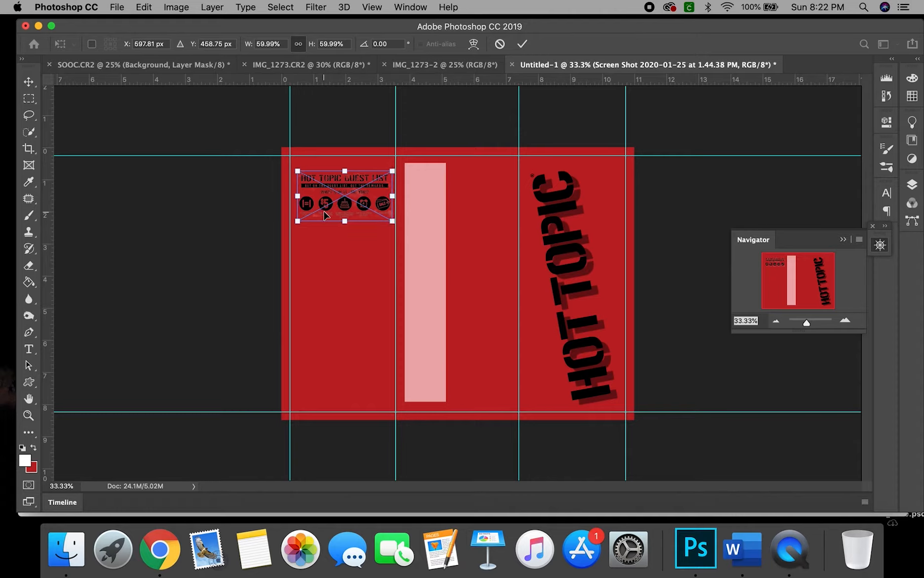
pyautogui.press('Left')
pyautogui.press('Left')
pyautogui.press('Left')
pyautogui.press('Left')
pyautogui.press('Left')
pyautogui.press('Left')
pyautogui.press('Left')
pyautogui.press('Left')
pyautogui.press('Left')
pyautogui.press('Left')
pyautogui.press('Left')
pyautogui.press('Left')
pyautogui.press('Left')
pyautogui.press('Left')
pyautogui.press('Left')
pyautogui.press('Left')
pyautogui.press('Left')
pyautogui.press('Left')
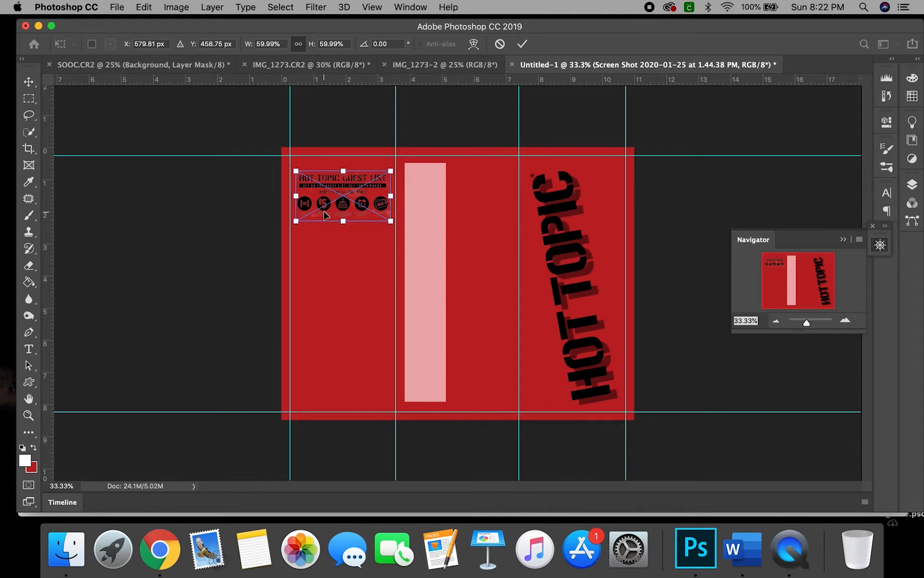
pyautogui.click(522, 44)
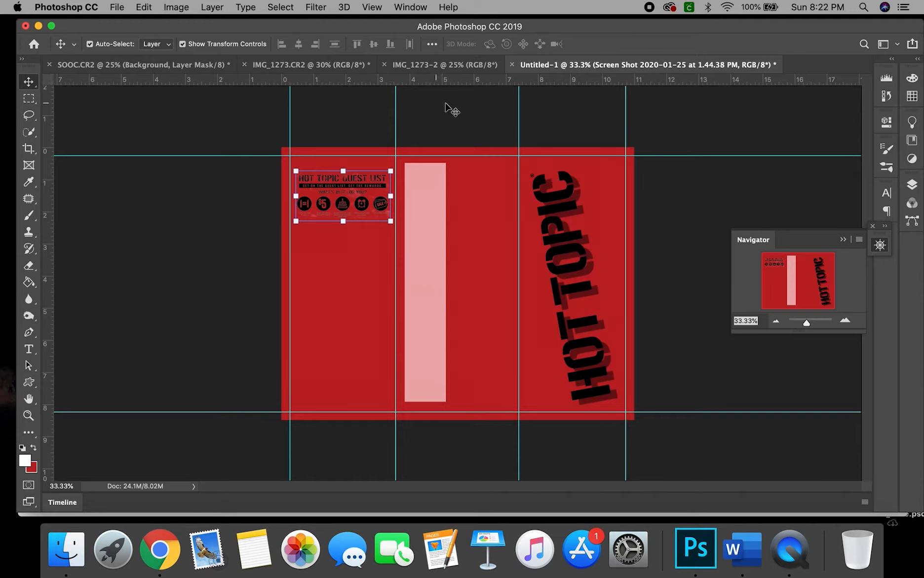
# Save the document as Side 1_Working.psd in the Brochure Working folder with Maximize Compatibility on.
pyautogui.click(114, 8)
pyautogui.click(158, 141)
pyautogui.write('S')
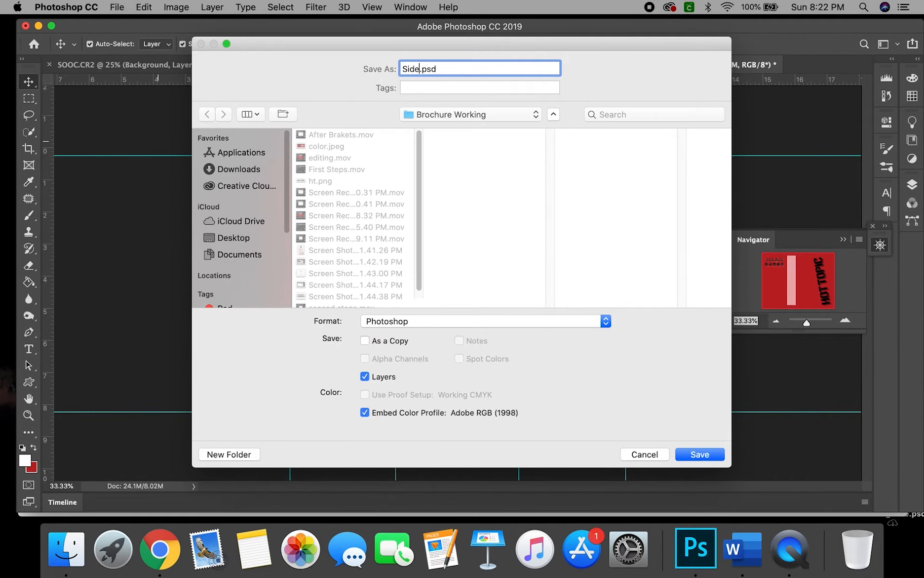
pyautogui.write('ide 1_Working')
pyautogui.press('Return')
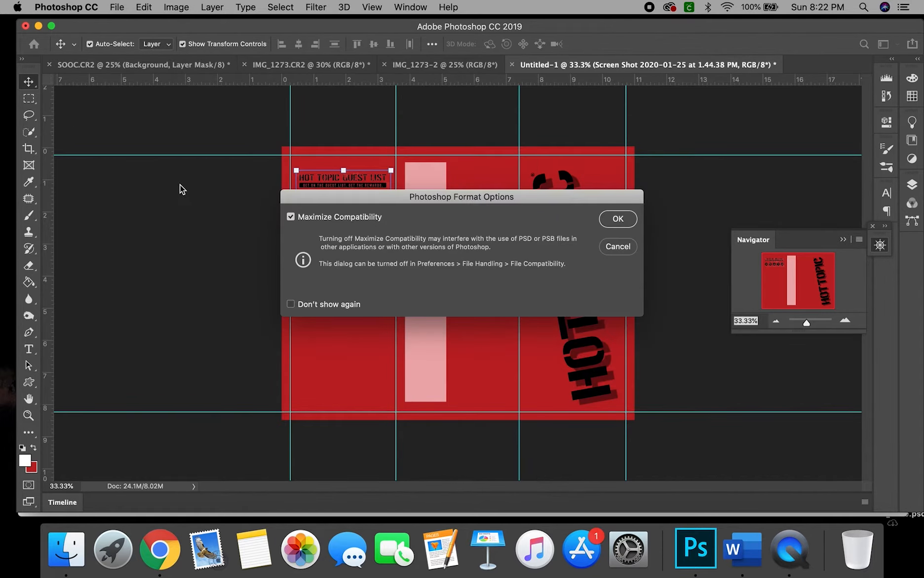
pyautogui.click(619, 218)
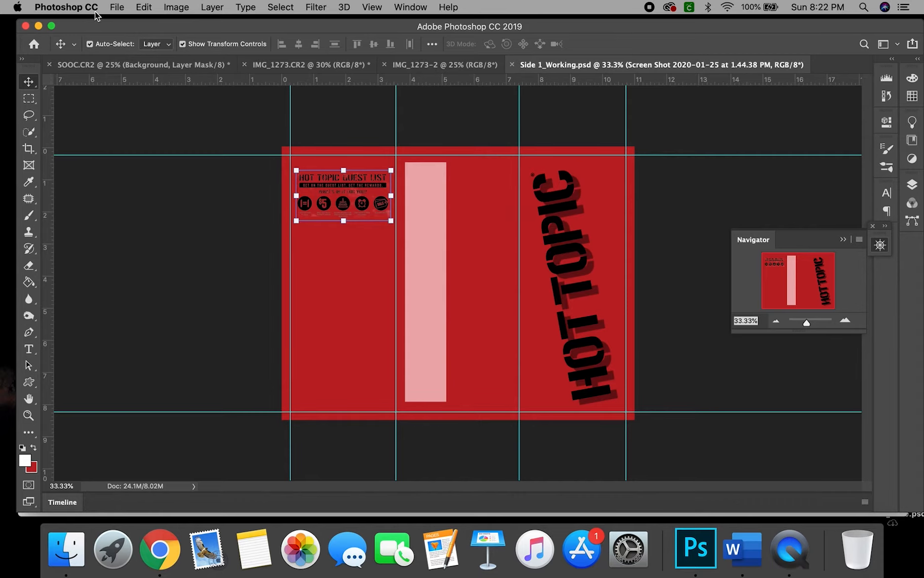
# Create a new 11 x 8.5 inch landscape document at 300 pixels/inch in RGB with a white background.
pyautogui.click(119, 7)
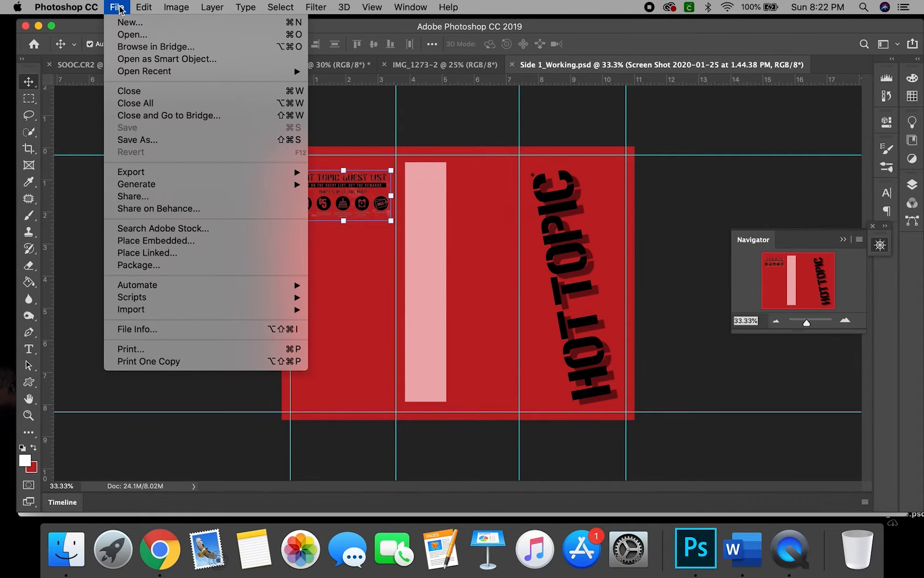
pyautogui.click(135, 26)
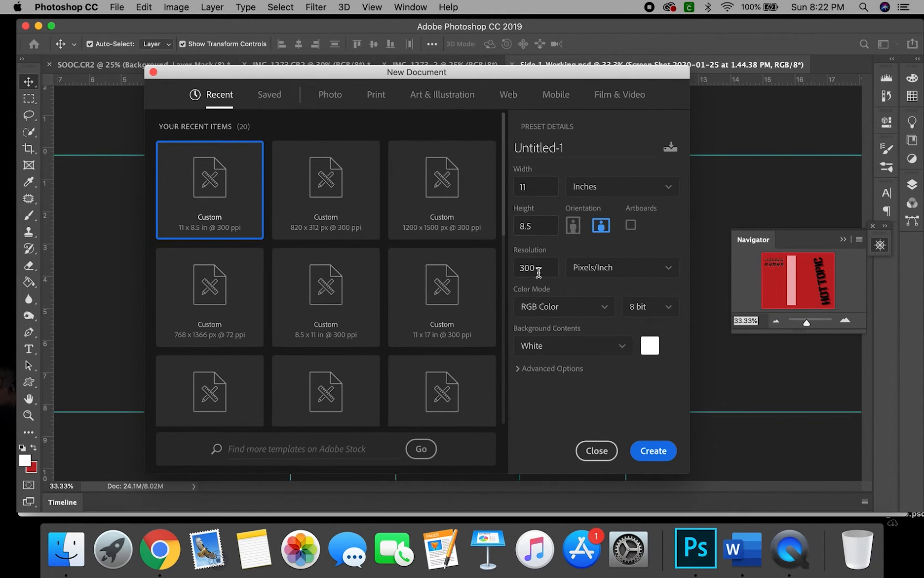
pyautogui.click(659, 450)
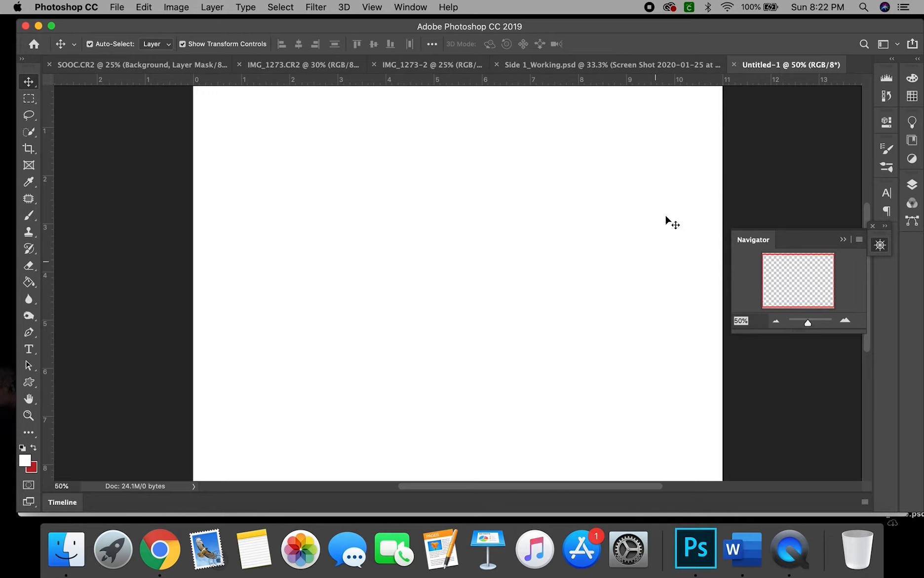
# Add a new layer above the background and fill it entirely with the red swatch color.
pyautogui.click(775, 324)
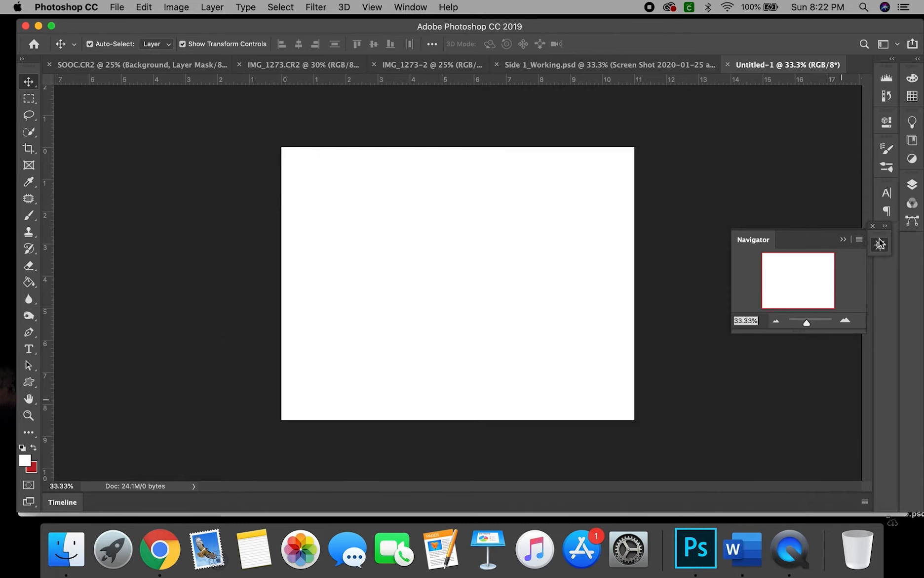
pyautogui.click(912, 184)
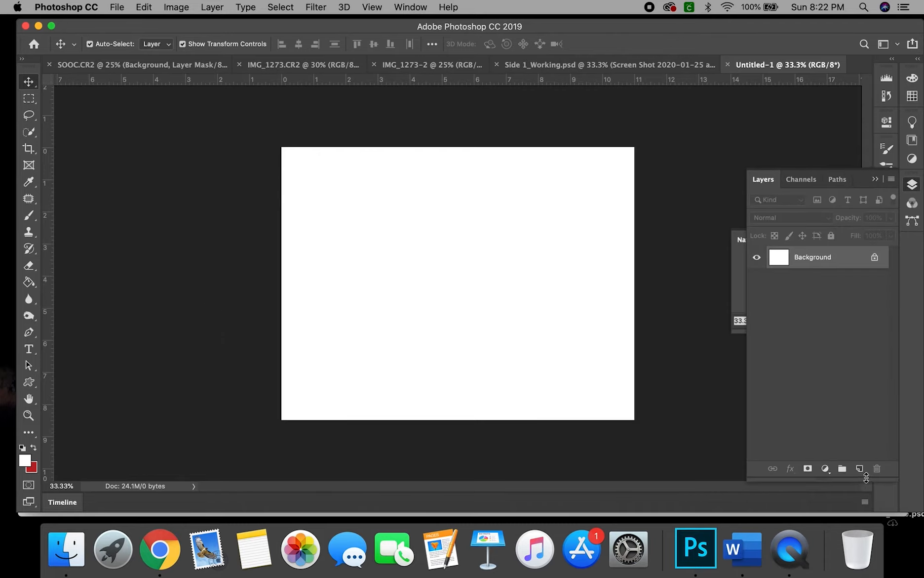
pyautogui.click(859, 469)
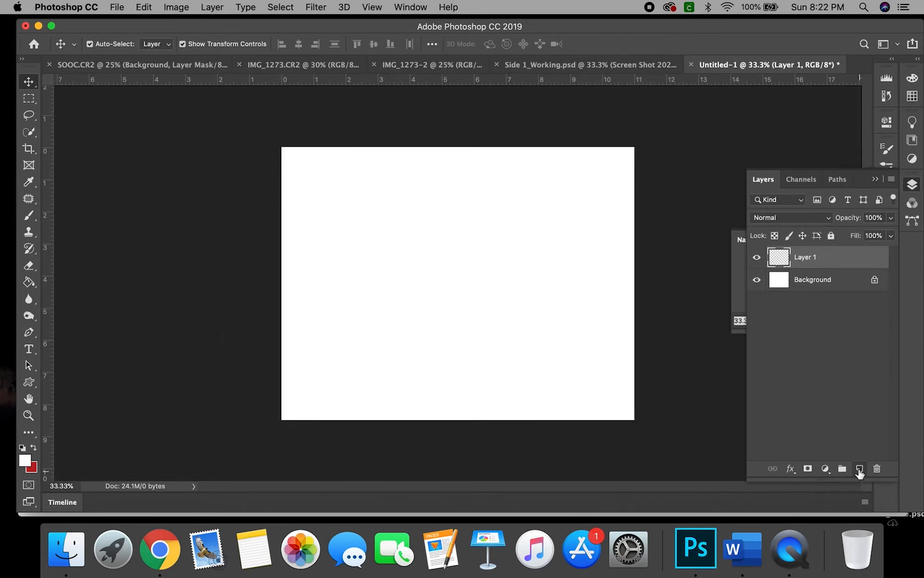
pyautogui.click(33, 448)
pyautogui.click(30, 281)
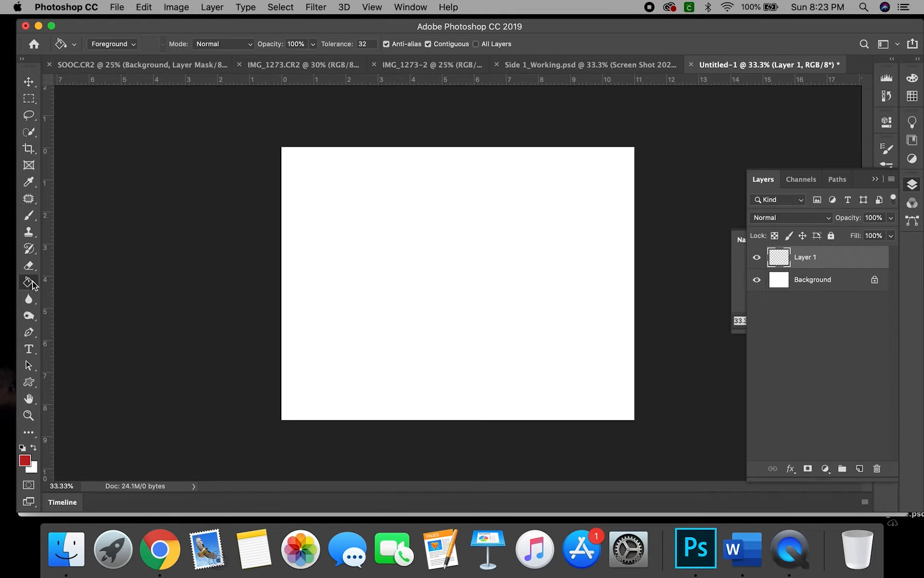
pyautogui.click(384, 255)
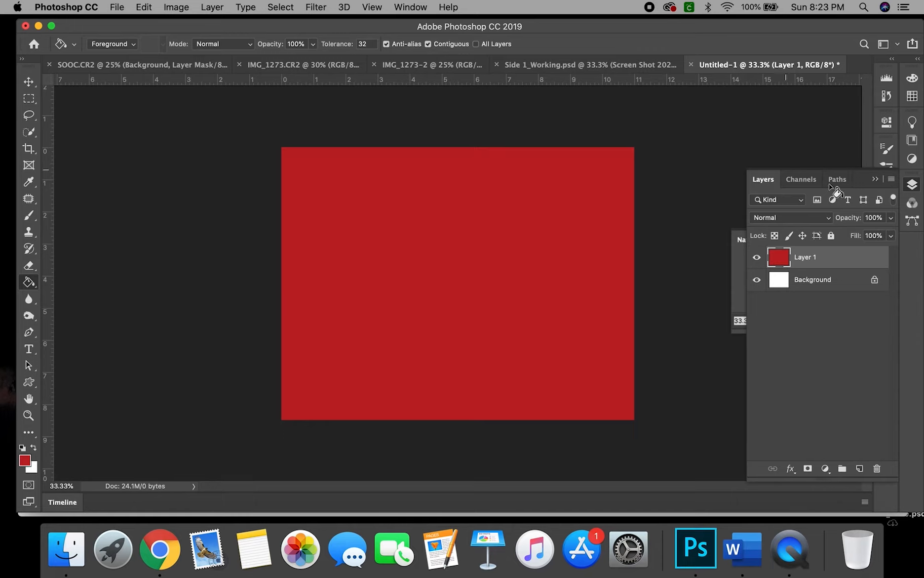
pyautogui.click(873, 180)
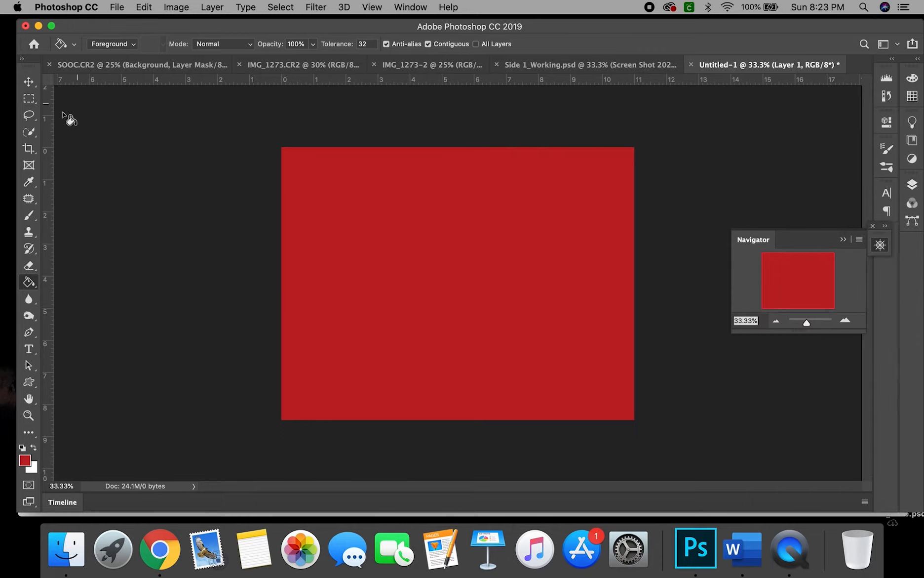
# Place two vertical guides dividing the page into three panels, at about 3.1 and 7.4 inches.
pyautogui.click(28, 80)
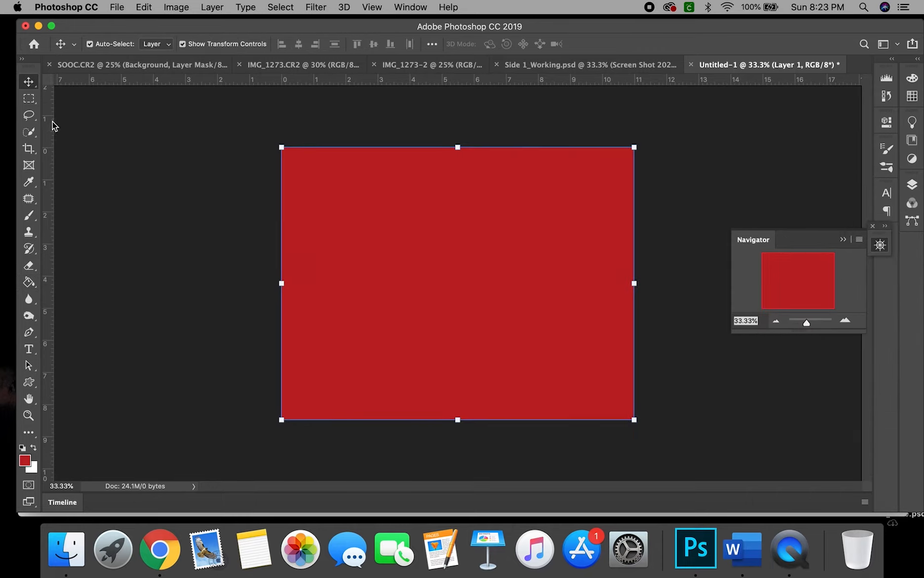
pyautogui.moveTo(52, 121); pyautogui.dragTo(382, 141)
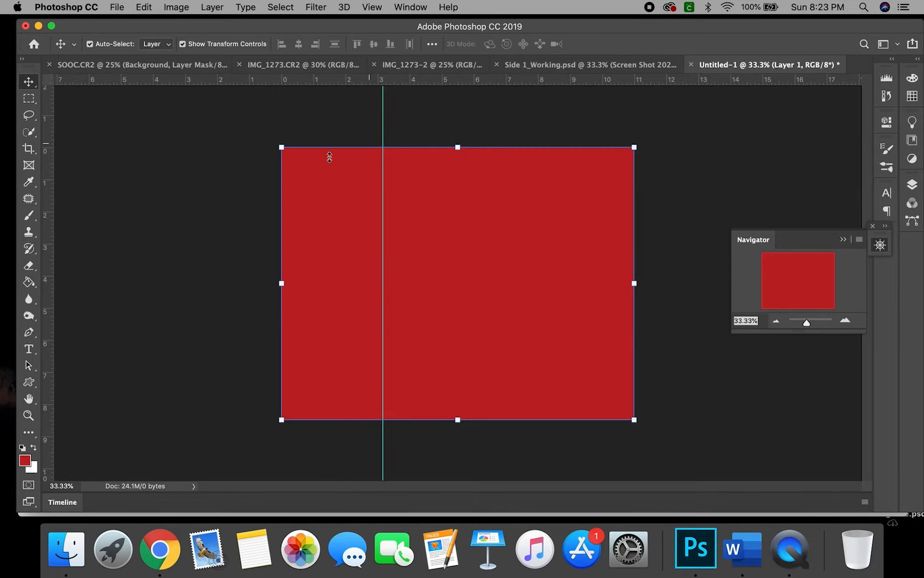
pyautogui.moveTo(50, 202); pyautogui.dragTo(518, 208)
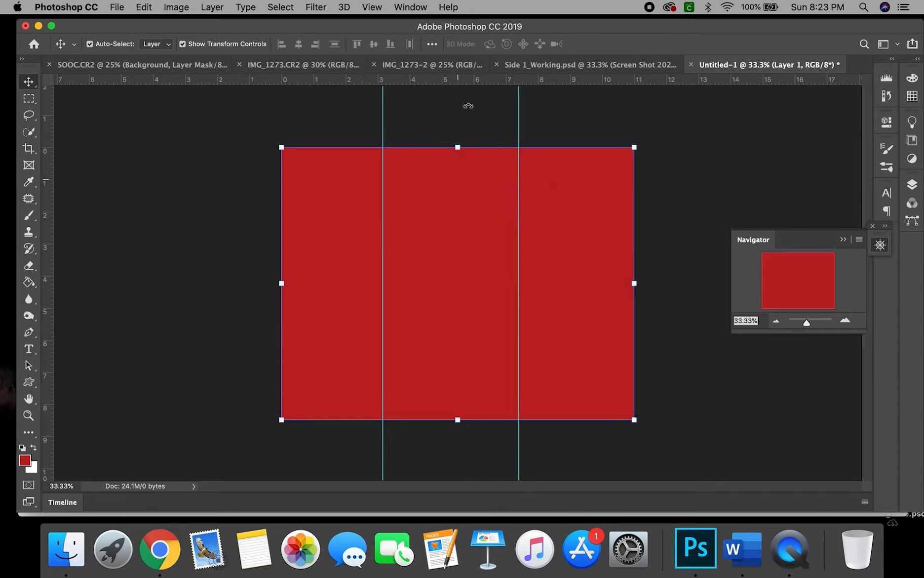
# Add margin guides about 0.2 inch inside the page's top, bottom, left and right edges.
pyautogui.moveTo(477, 86); pyautogui.dragTo(473, 154)
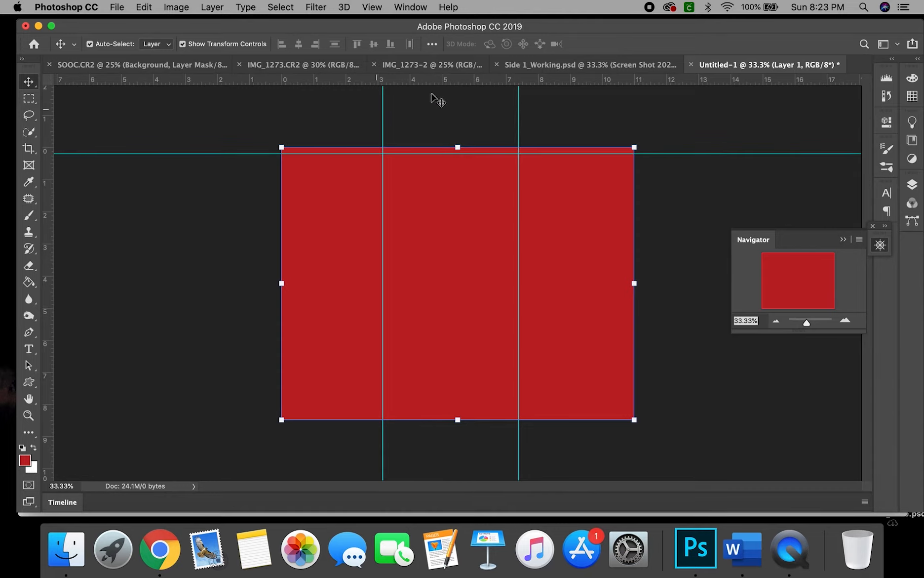
pyautogui.moveTo(440, 82); pyautogui.dragTo(409, 412)
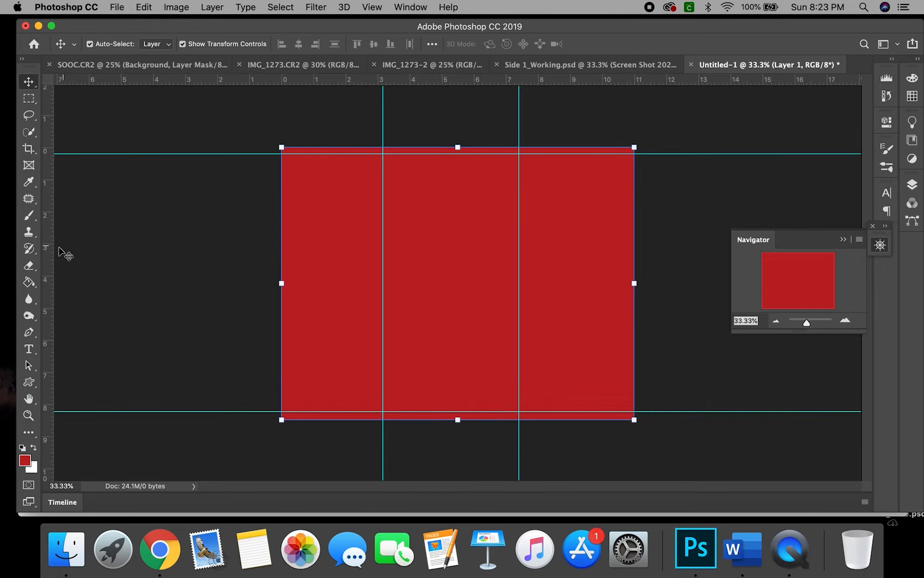
pyautogui.moveTo(61, 253); pyautogui.dragTo(198, 257)
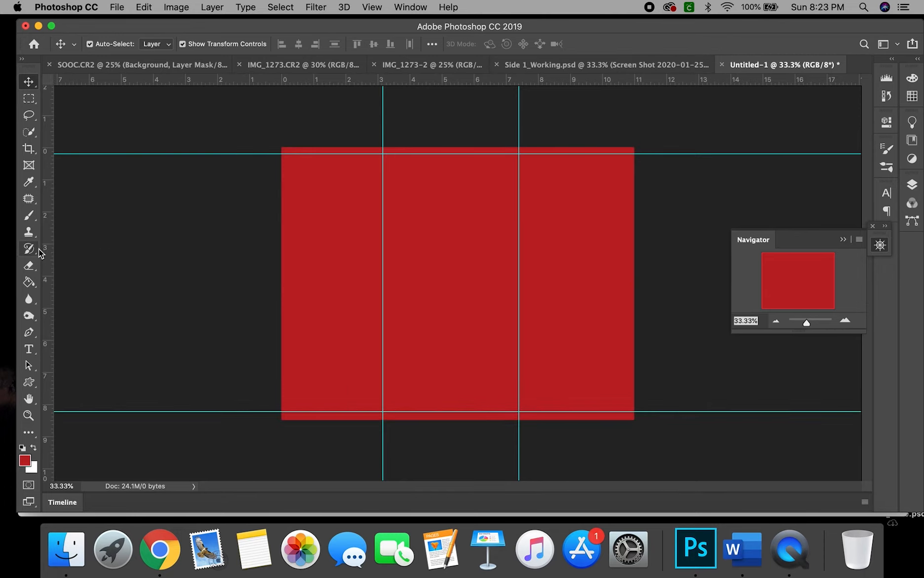
pyautogui.moveTo(54, 246); pyautogui.dragTo(288, 256)
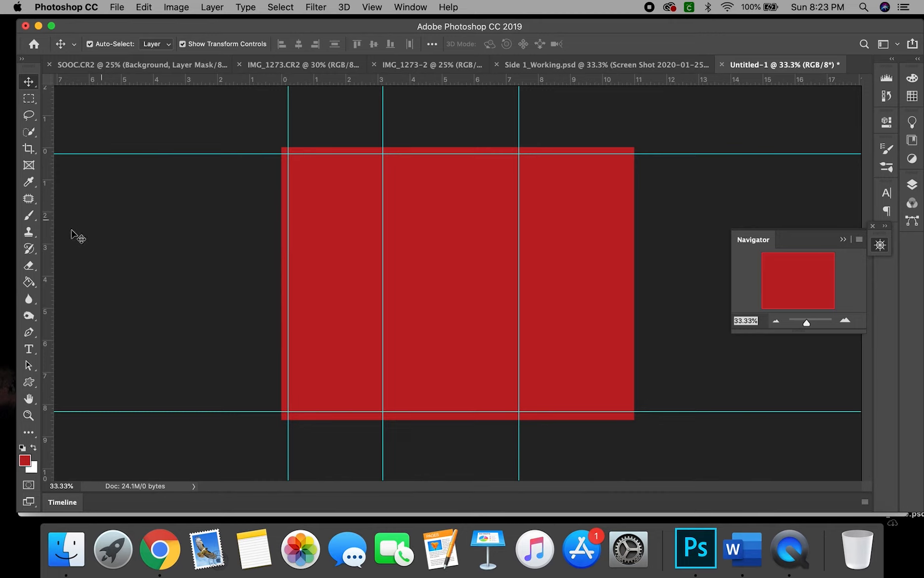
pyautogui.moveTo(54, 242); pyautogui.dragTo(628, 248)
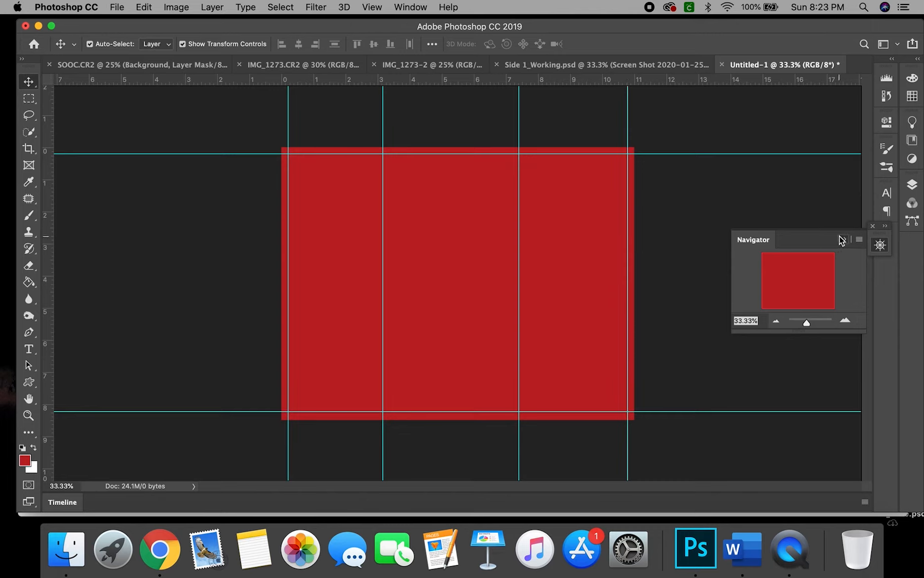
pyautogui.click(841, 240)
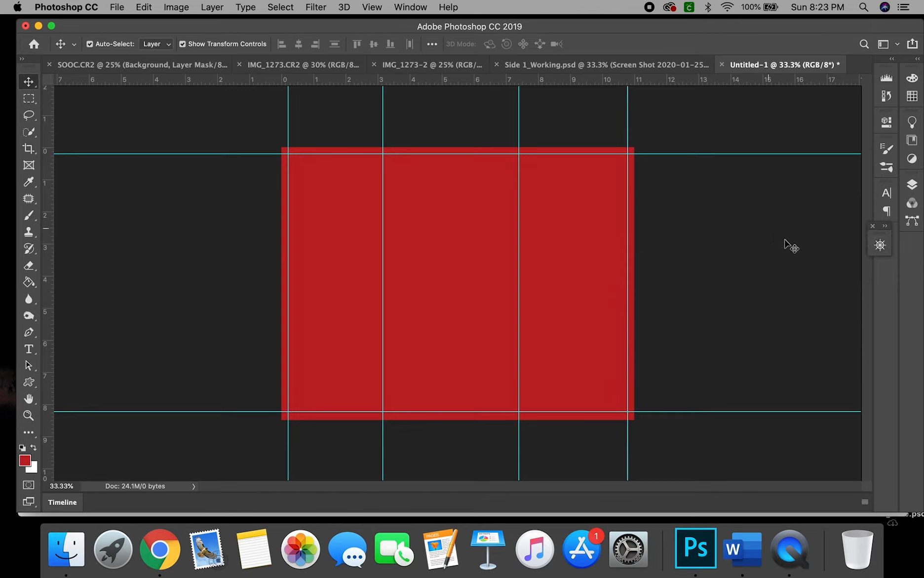
# Save the document as Inside_Working.psd in the Brochure Working folder with Maximize Compatibility on.
pyautogui.click(911, 185)
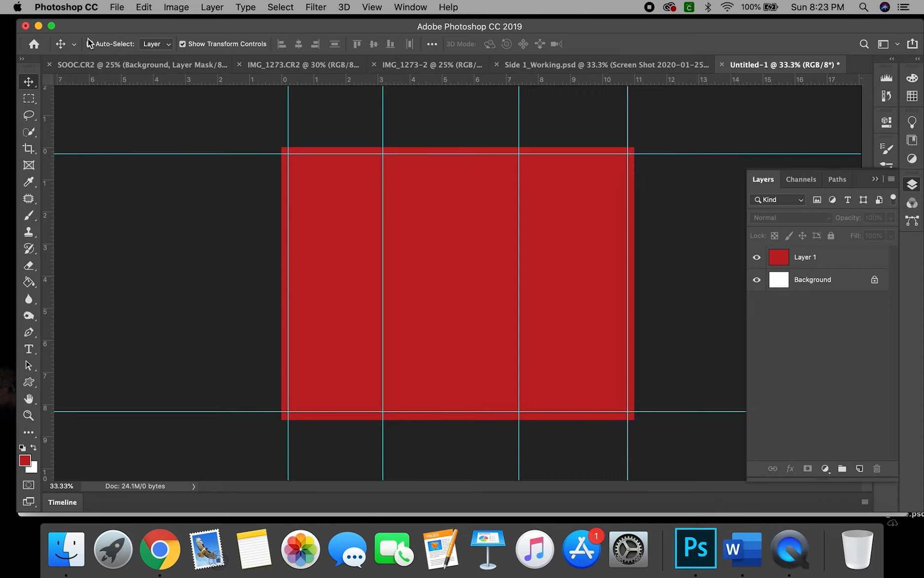
pyautogui.click(122, 9)
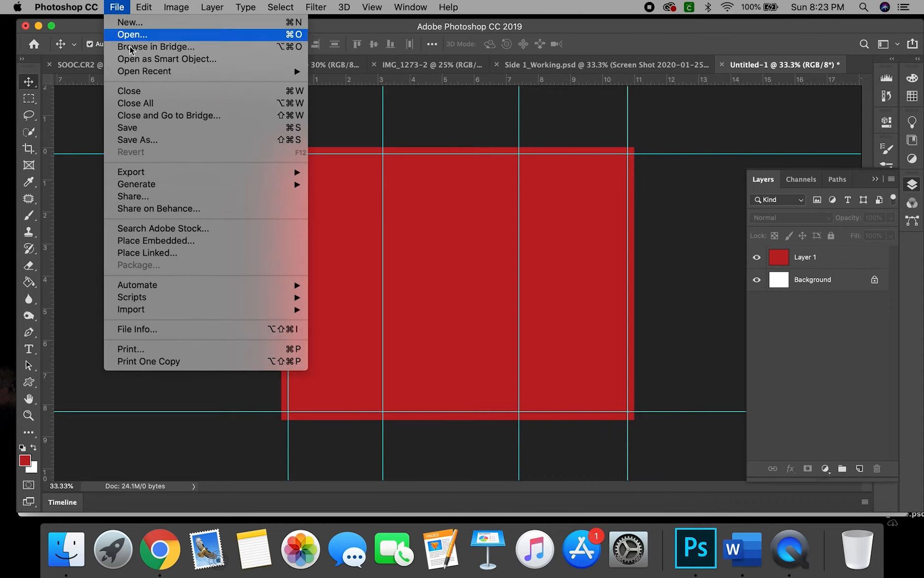
pyautogui.click(165, 142)
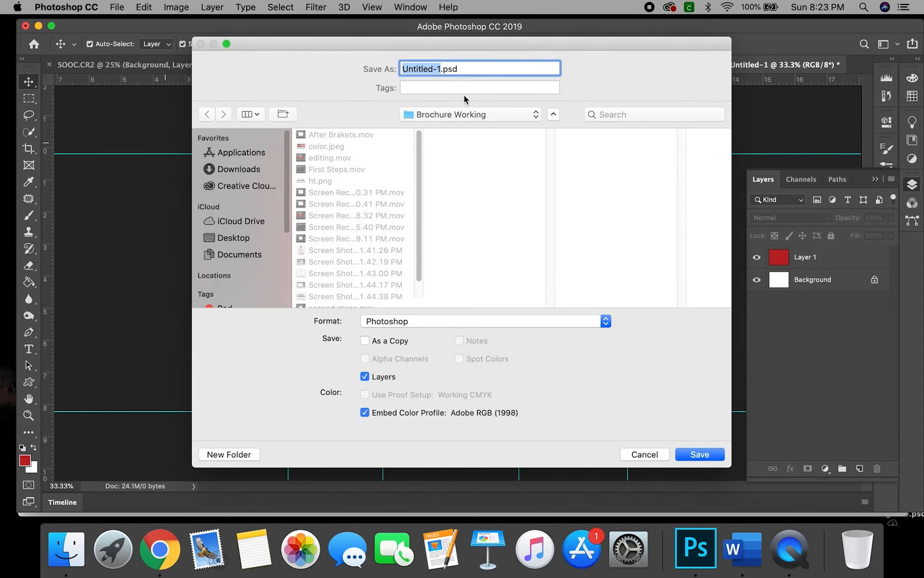
pyautogui.write('l')
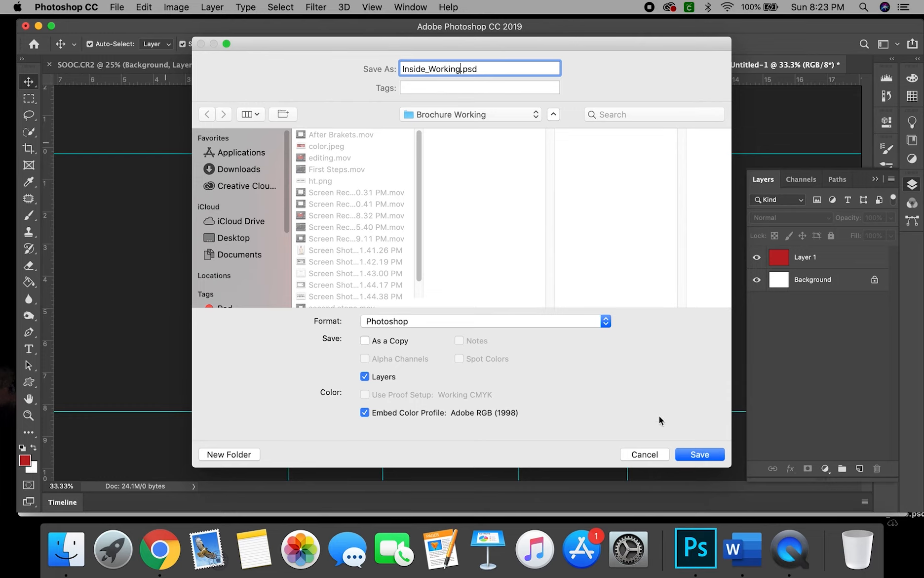
pyautogui.click(700, 454)
pyautogui.click(616, 220)
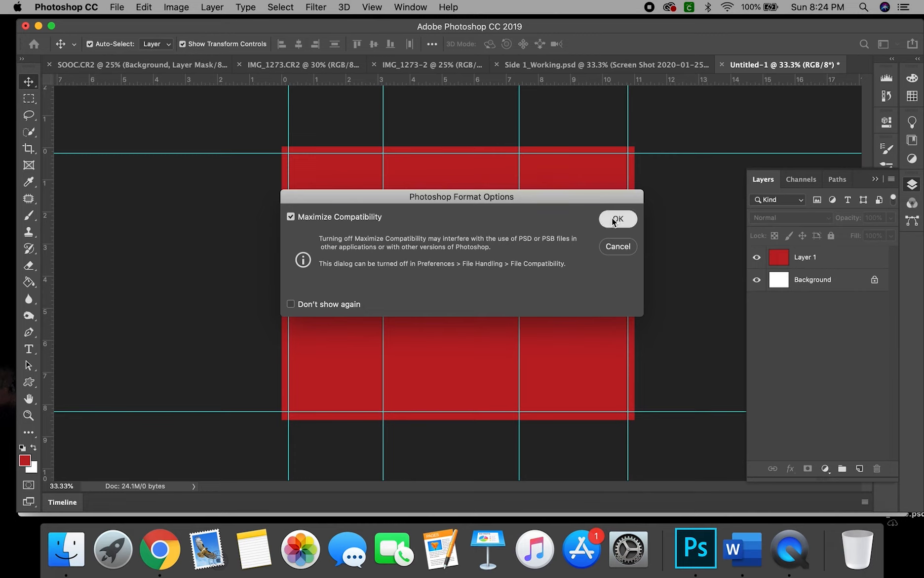
# Add the text "Thanks for Watching!" over the left panel in off-white f5e9ea.
pyautogui.click(29, 349)
pyautogui.click(335, 243)
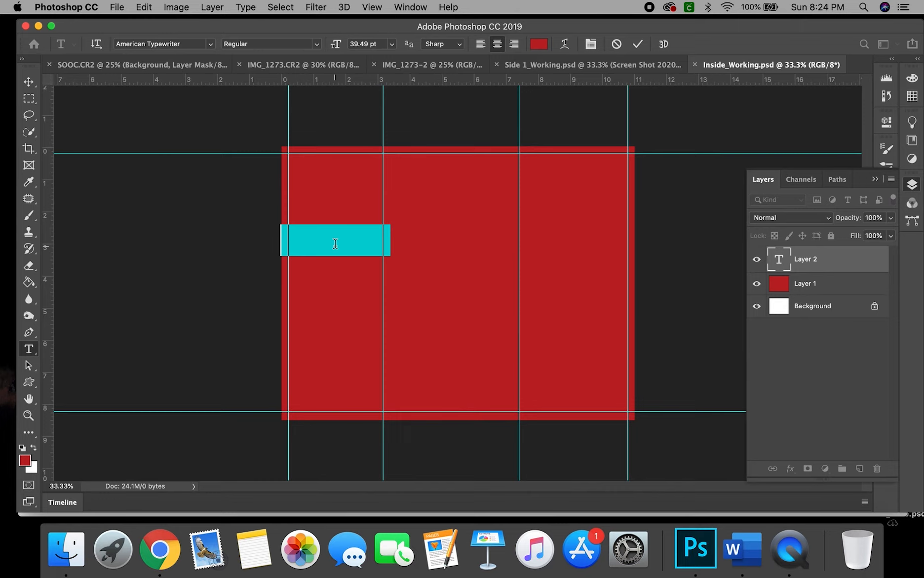
pyautogui.press('BackSpace')
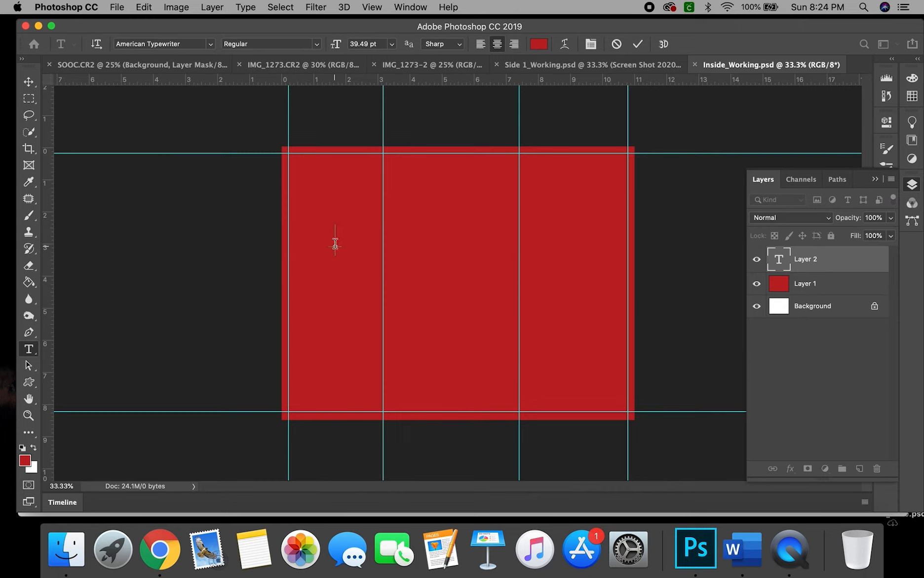
pyautogui.click(539, 44)
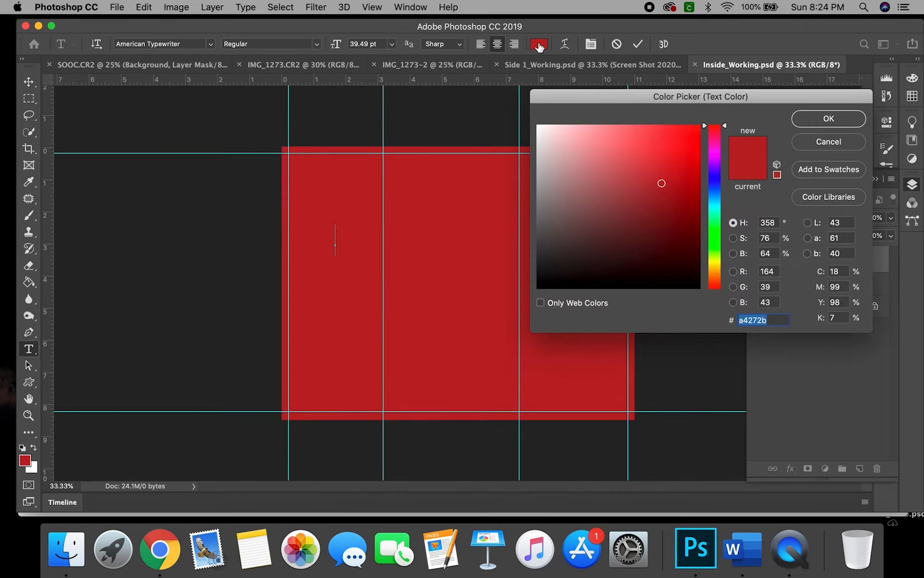
pyautogui.click(545, 130)
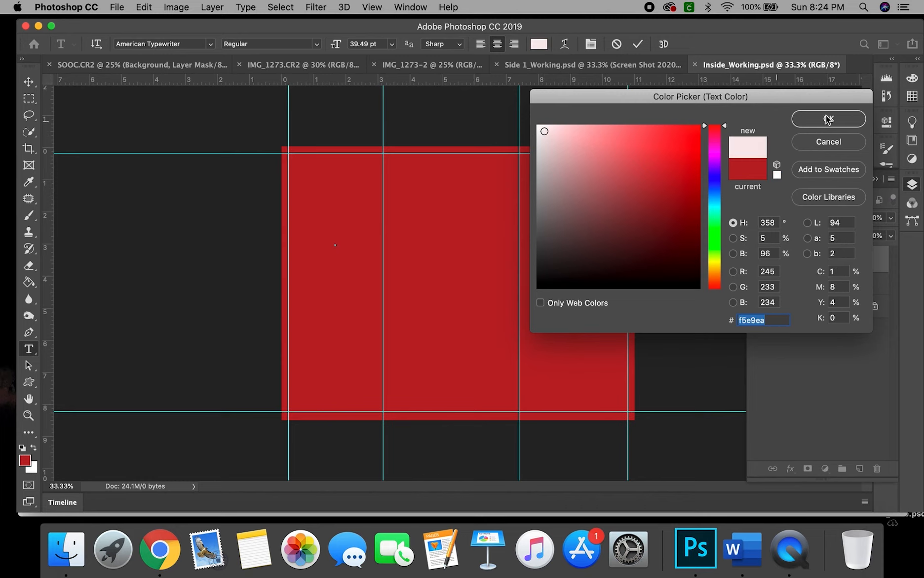
pyautogui.click(829, 118)
pyautogui.write('Thanks for Watching!')
# Scale the "Thanks for Watching!" text down to about 4.3 inches wide, place it across the middle panel and apply the transform.
pyautogui.click(32, 88)
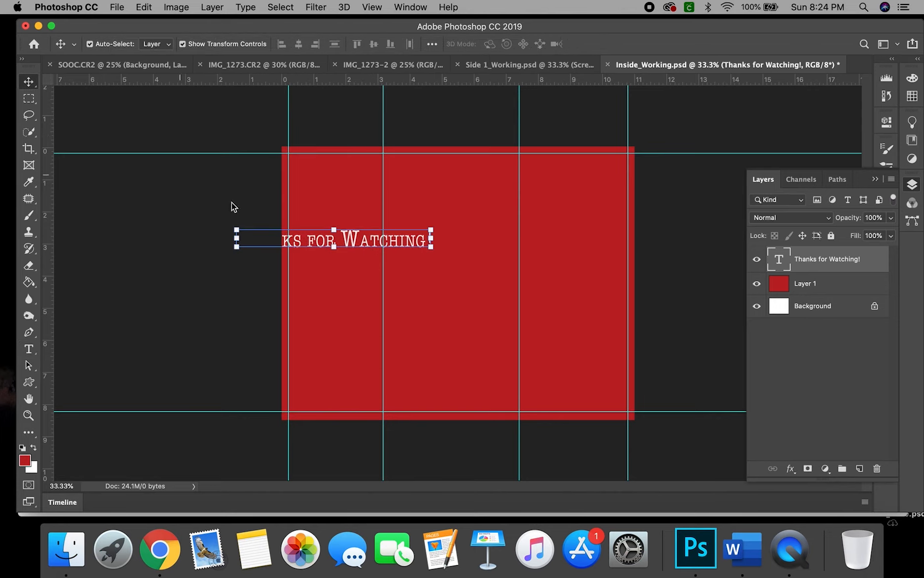
pyautogui.moveTo(429, 229); pyautogui.dragTo(480, 250)
pyautogui.click(644, 43)
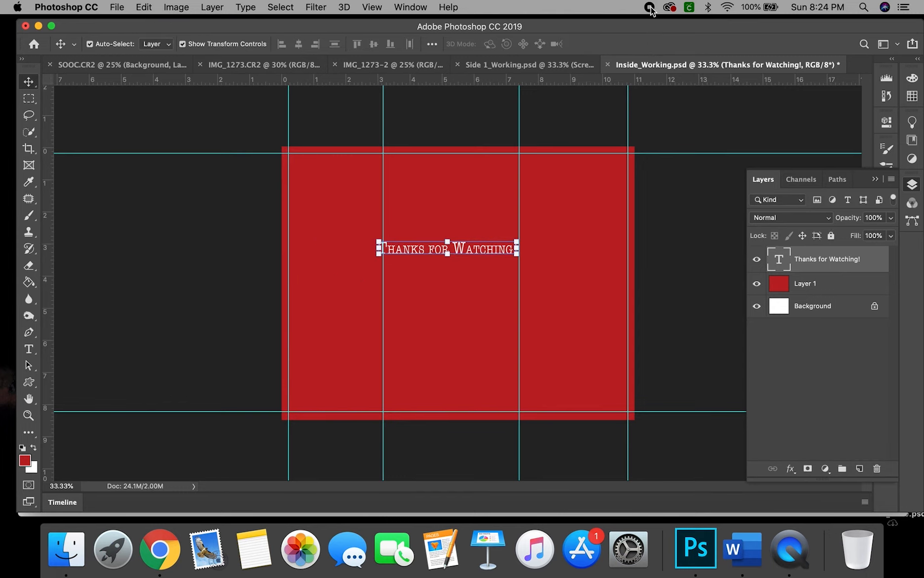